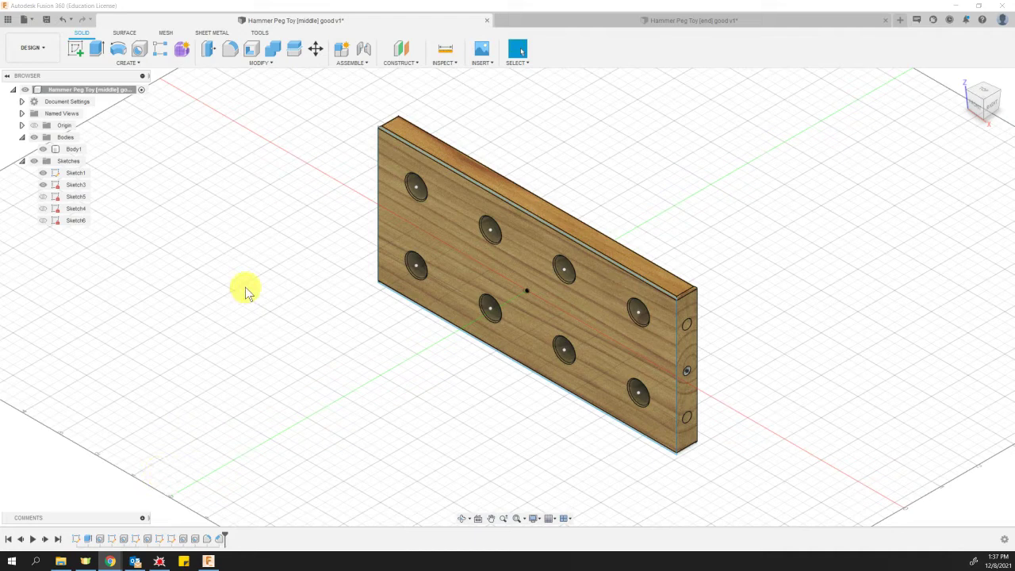
Select the middle board body, then the green end-piece body, finishing on Hammer Peg Toy [end] good.
left_click(436, 227)
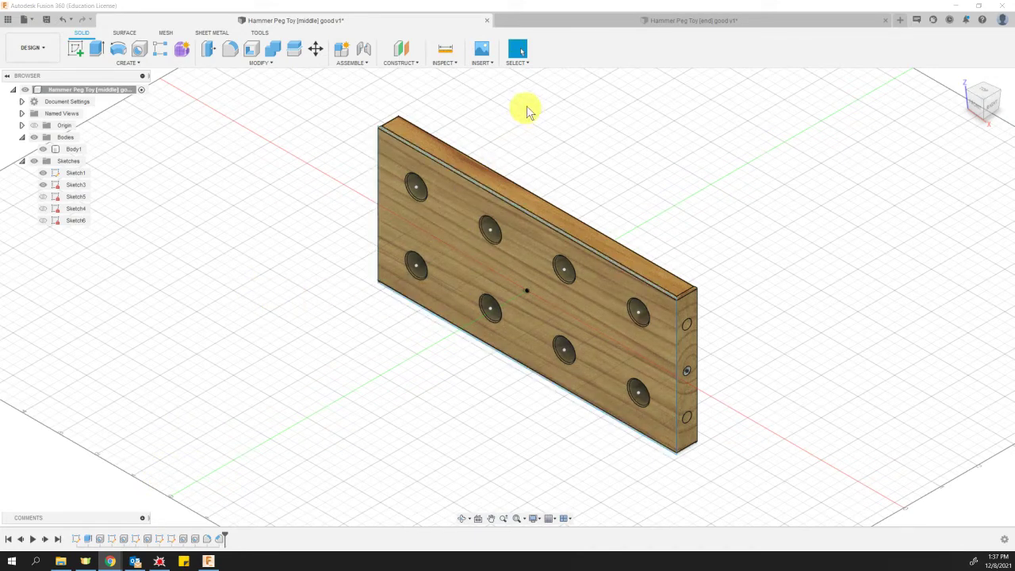
left_click(578, 27)
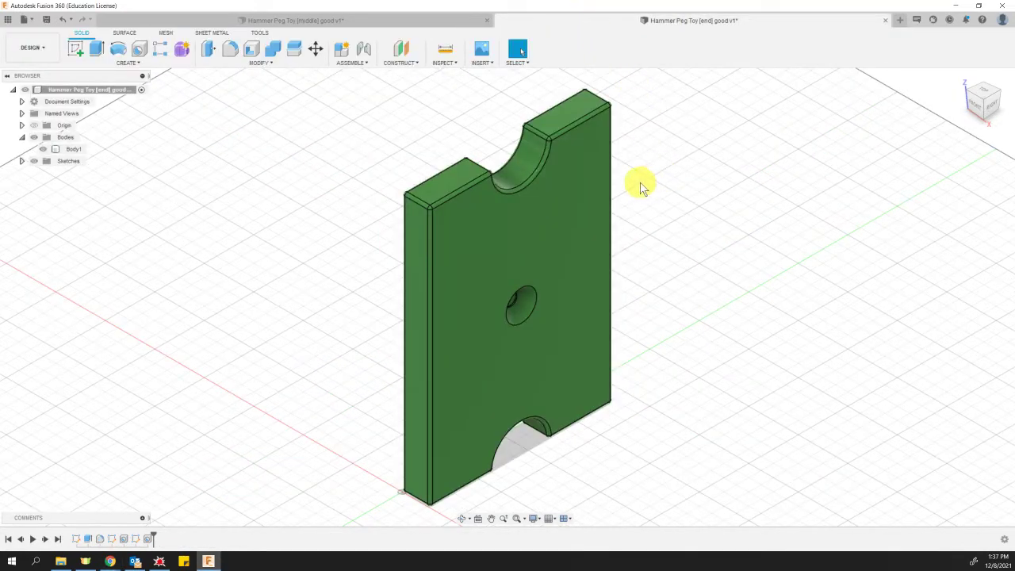
left_click(594, 193)
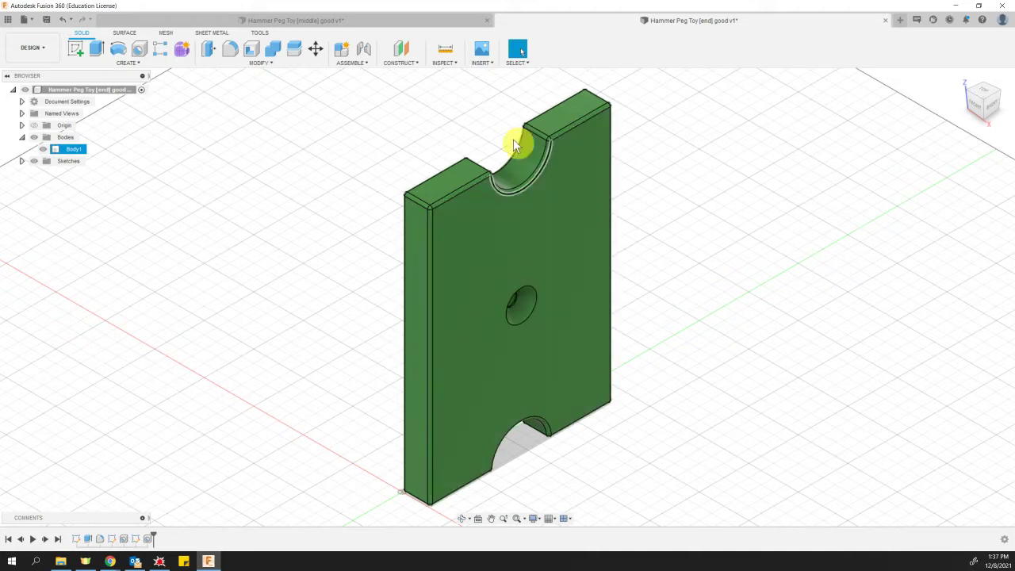
left_click(398, 20)
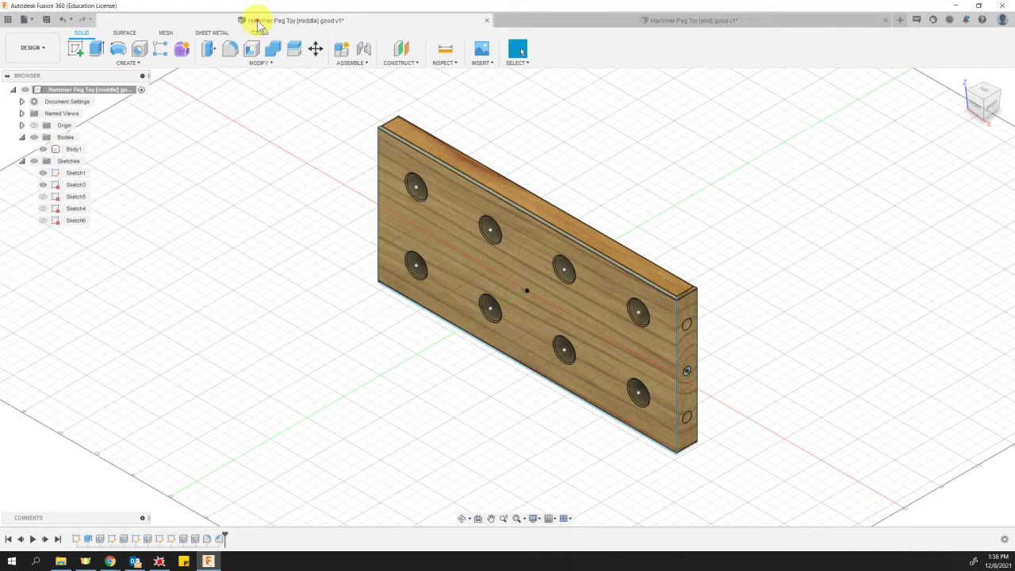
left_click(617, 23)
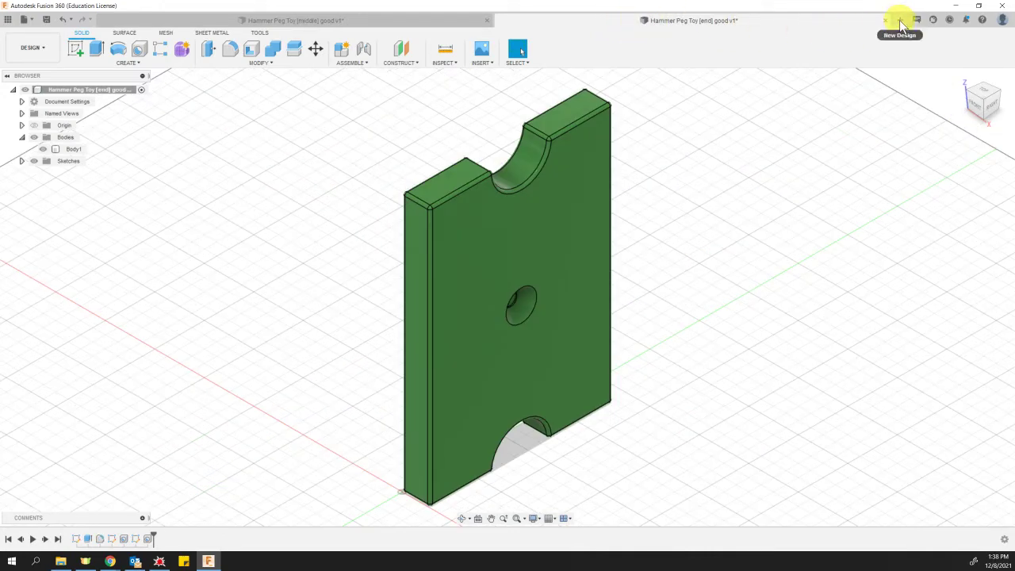
Create a new empty design and save it as 'Hammer Peg Toy Assembly good'.
left_click(899, 20)
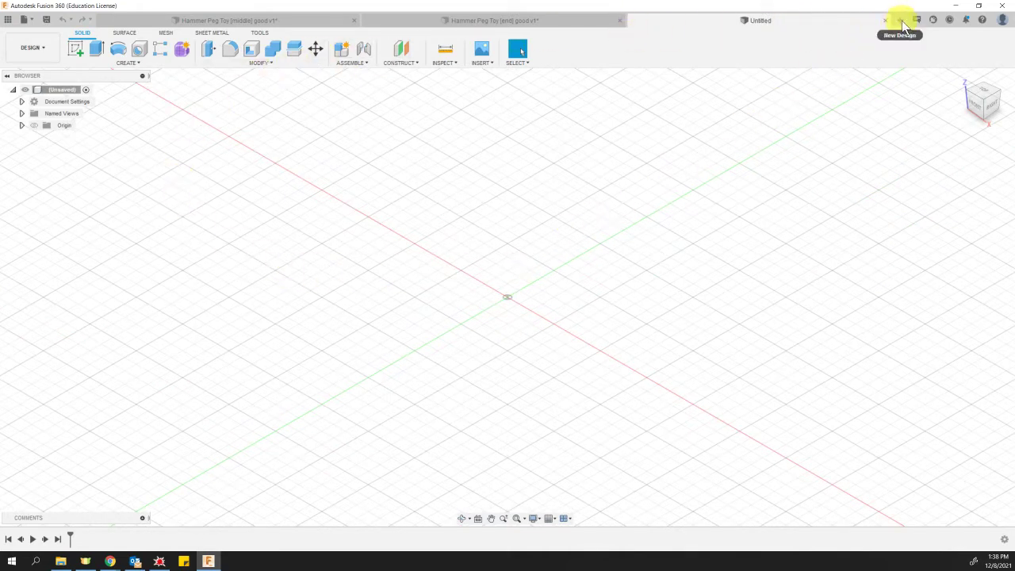
left_click(23, 19)
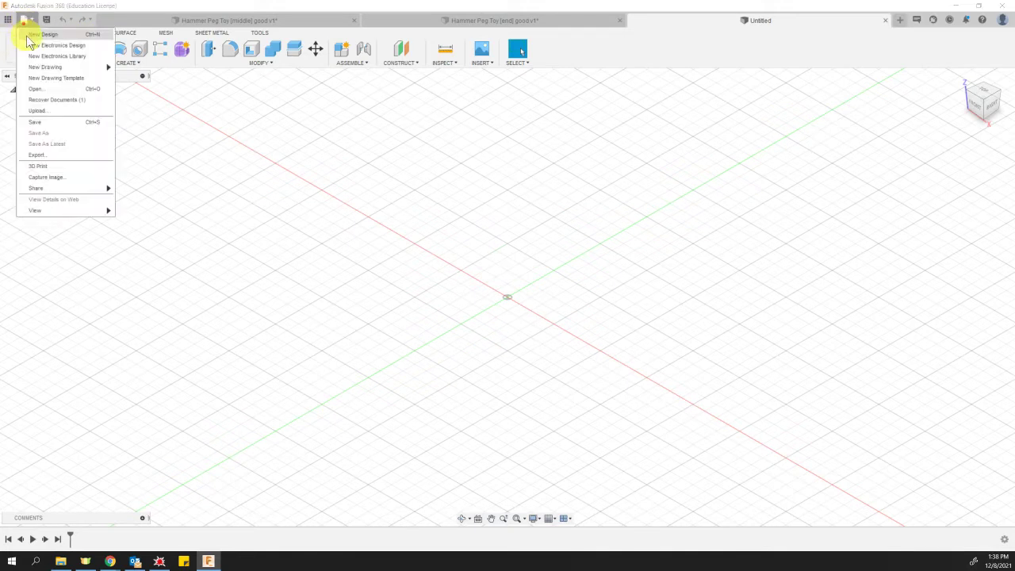
left_click(419, 237)
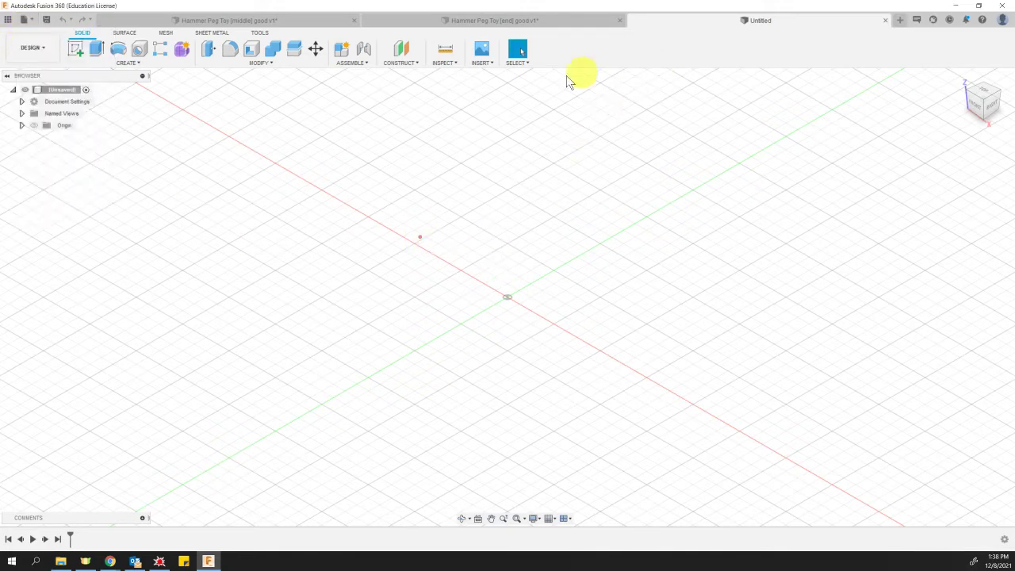
left_click(46, 21)
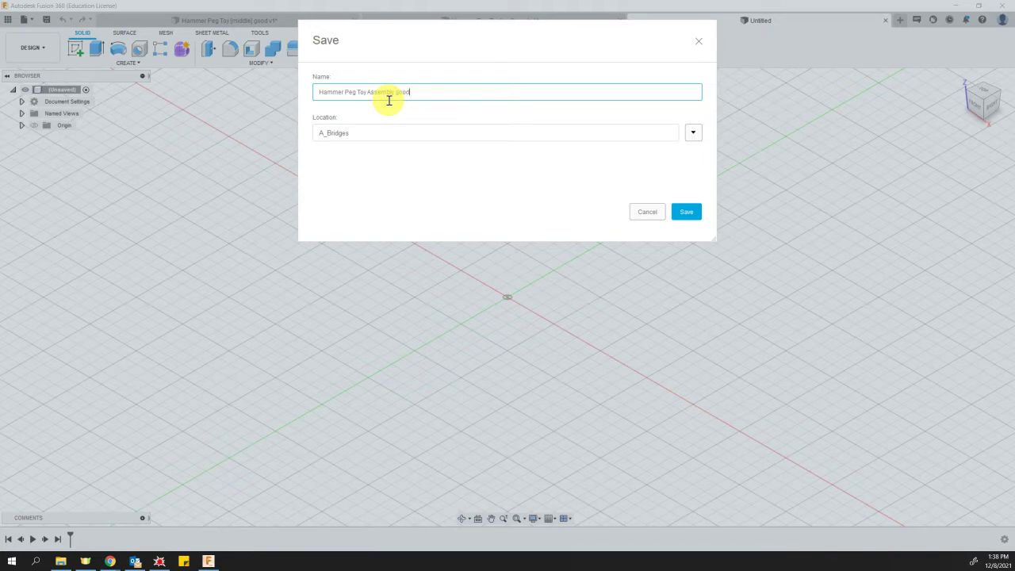
key("Return")
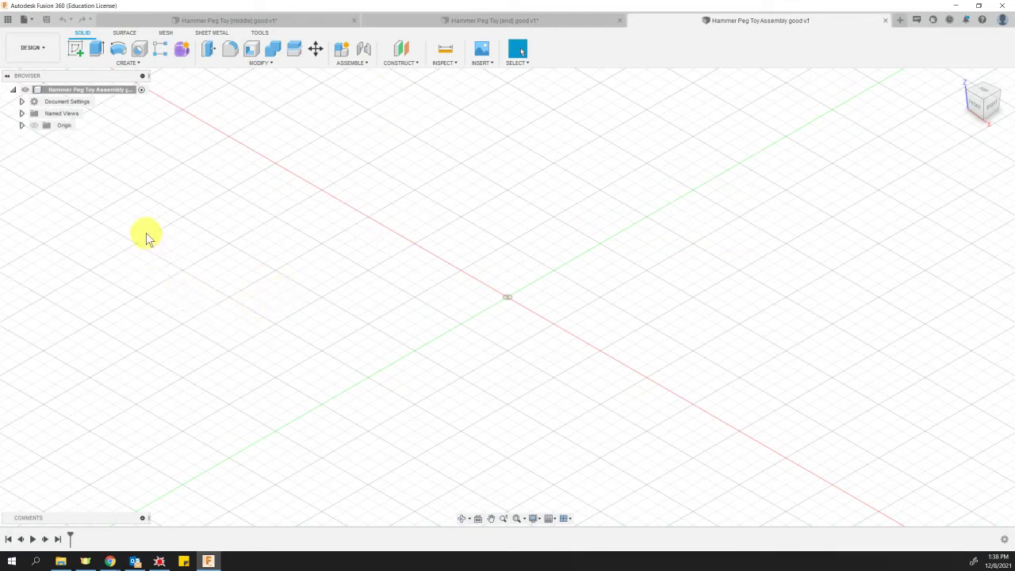
Look through the middle, end and assembly designs, ending on the middle board.
left_click(227, 22)
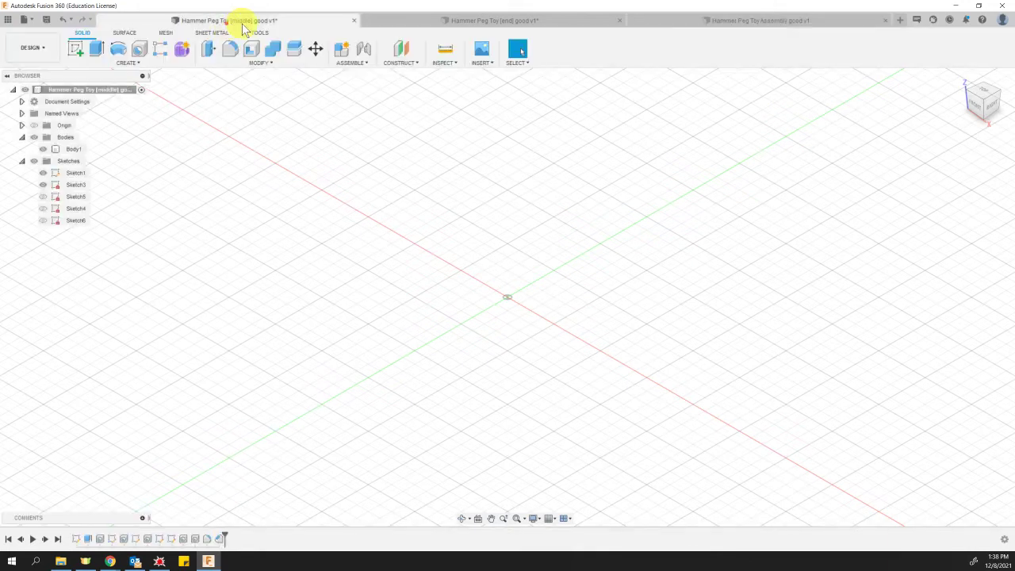
left_click(464, 22)
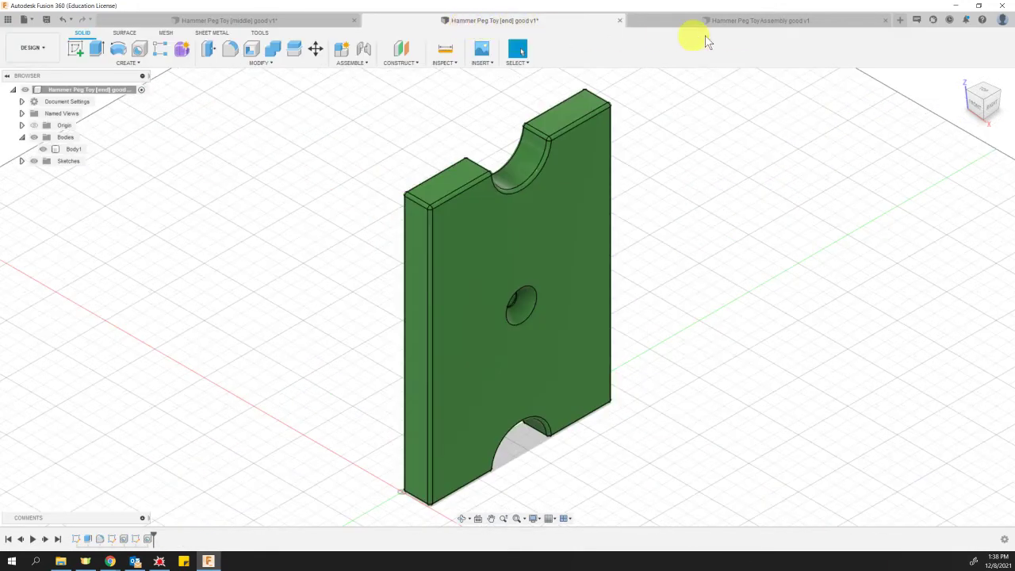
left_click(744, 25)
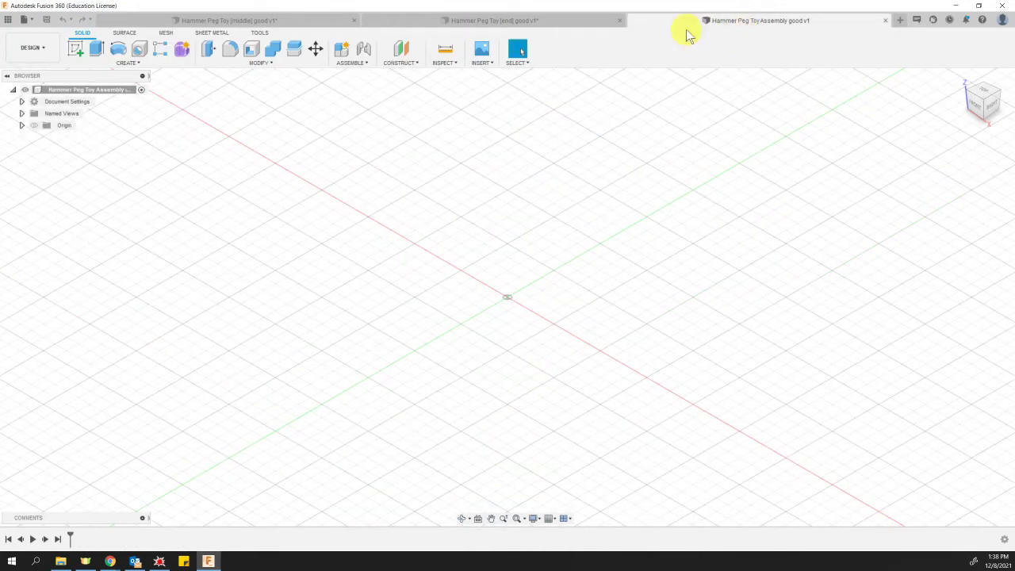
left_click(229, 23)
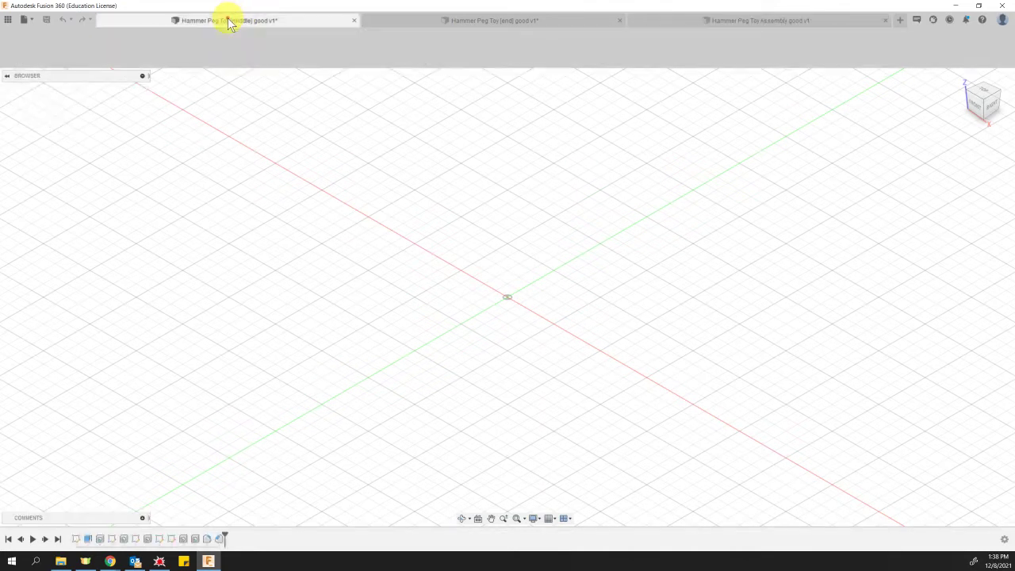
left_click(425, 23)
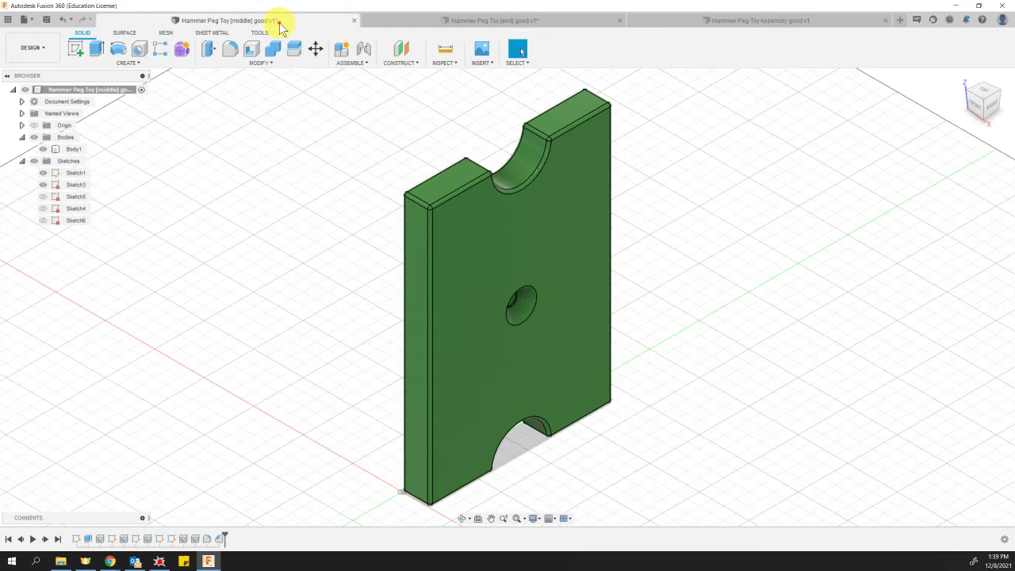
left_click(279, 26)
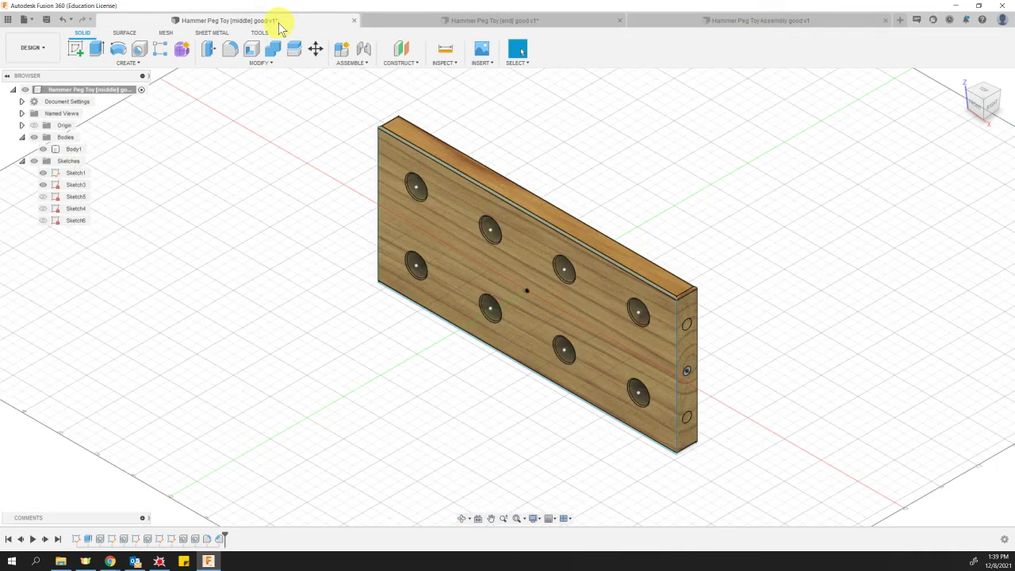
Turn the middle board's Body1 into a component with Create Components from Bodies.
left_click(22, 161)
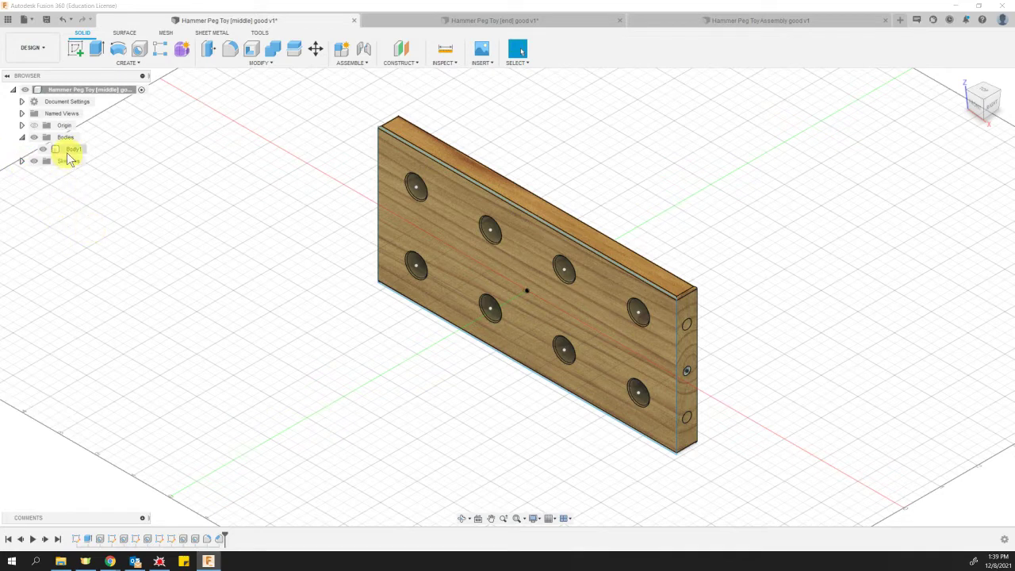
left_click(414, 217)
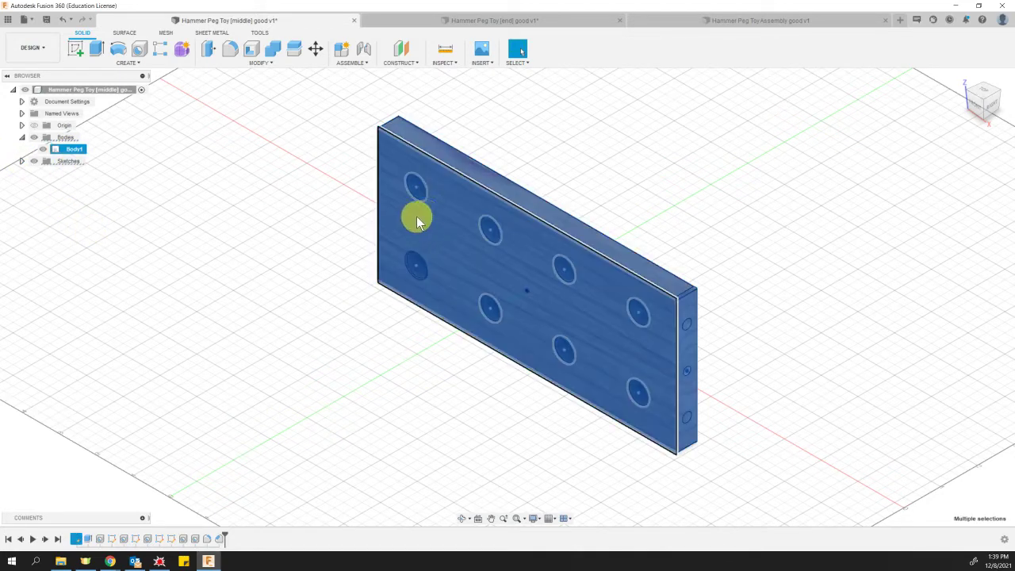
key("Escape")
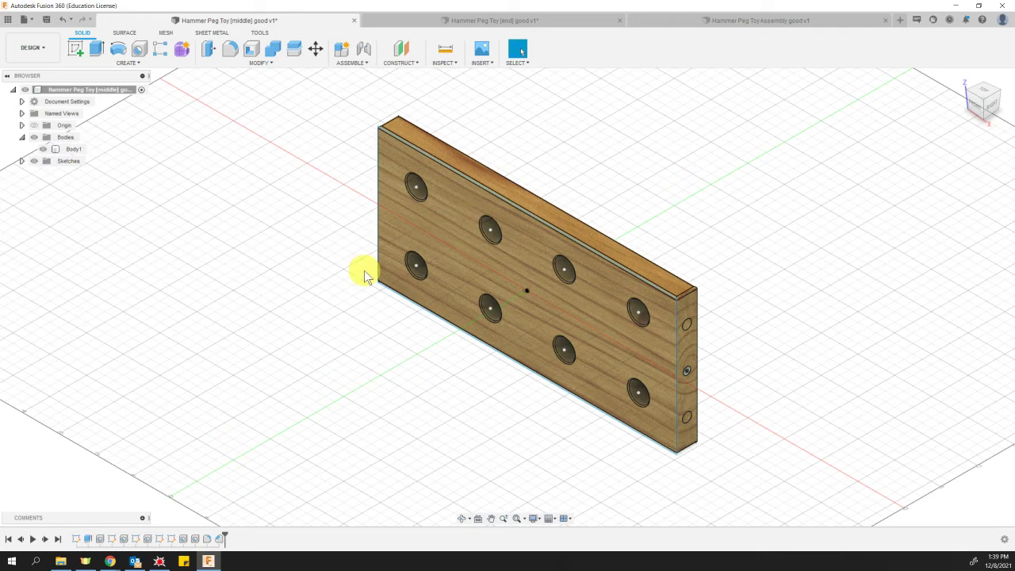
left_click(22, 138)
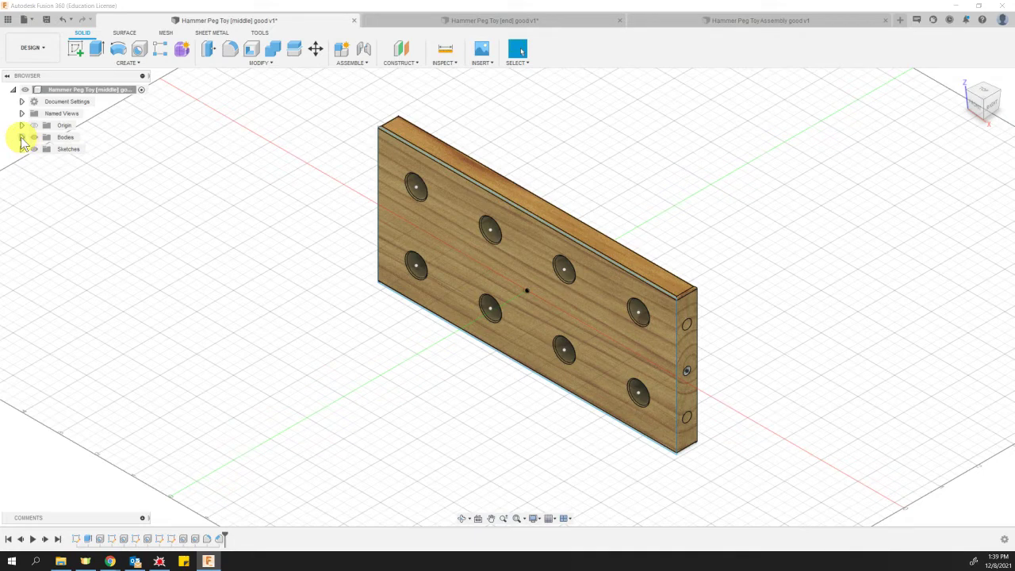
left_click(22, 137)
left_click(60, 151)
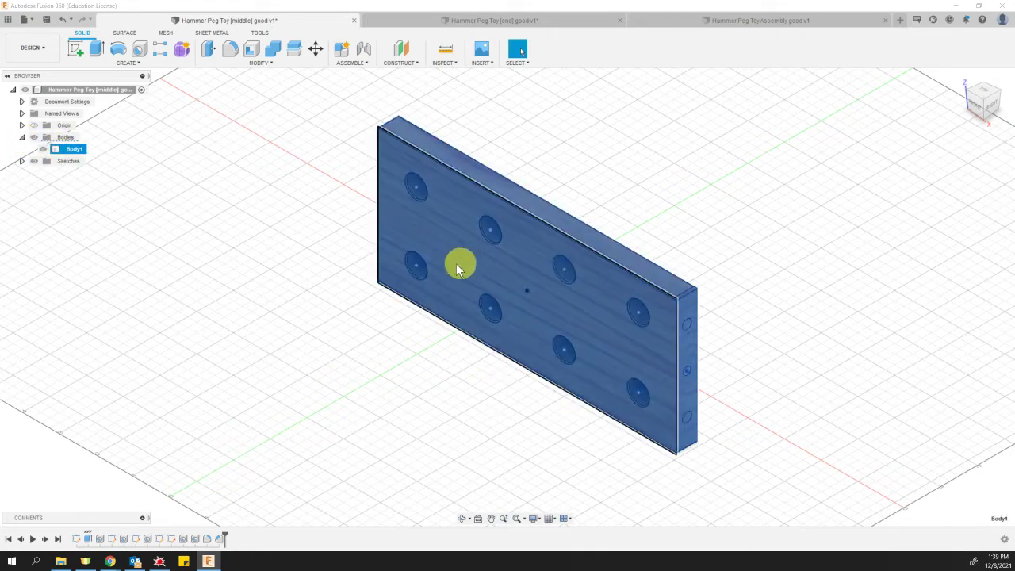
right_click(68, 154)
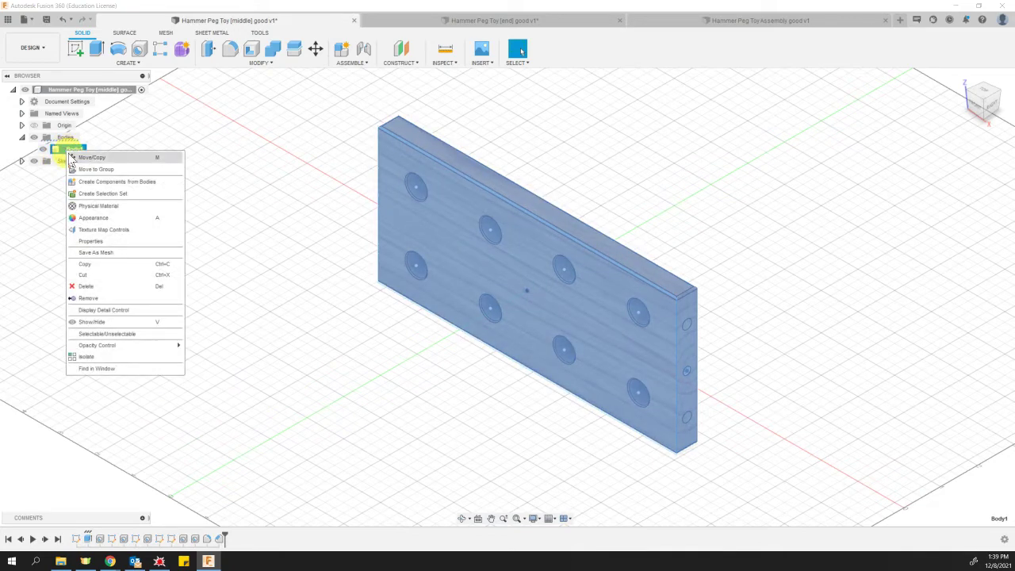
left_click(102, 183)
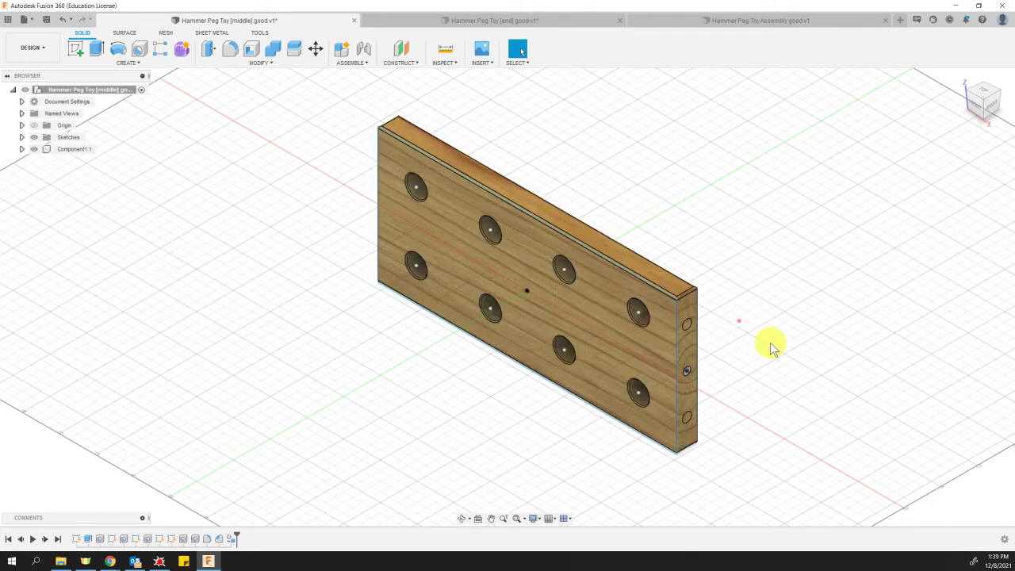
Save the middle board design as version 2, then return to the end piece.
left_click(441, 21)
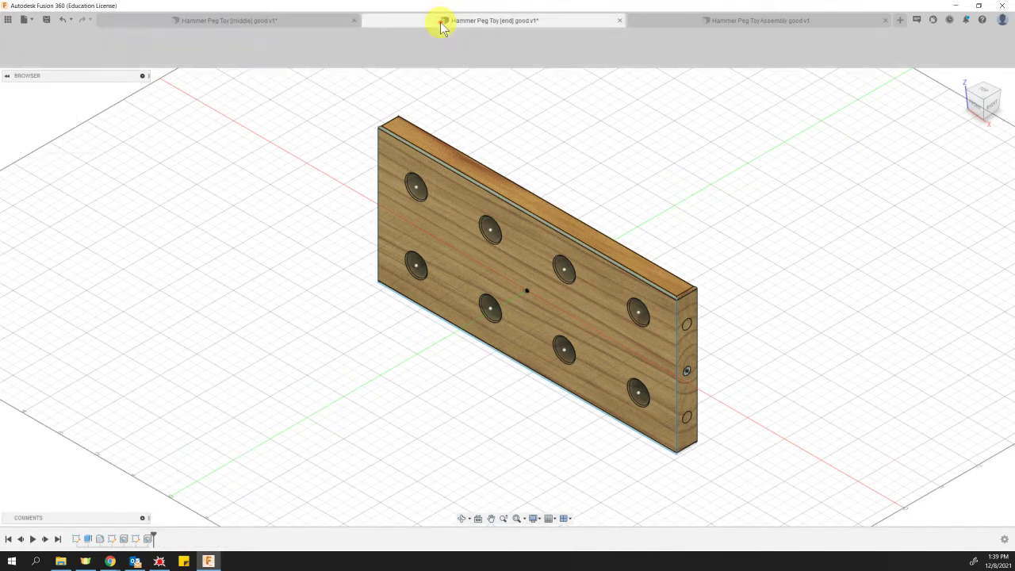
left_click(242, 19)
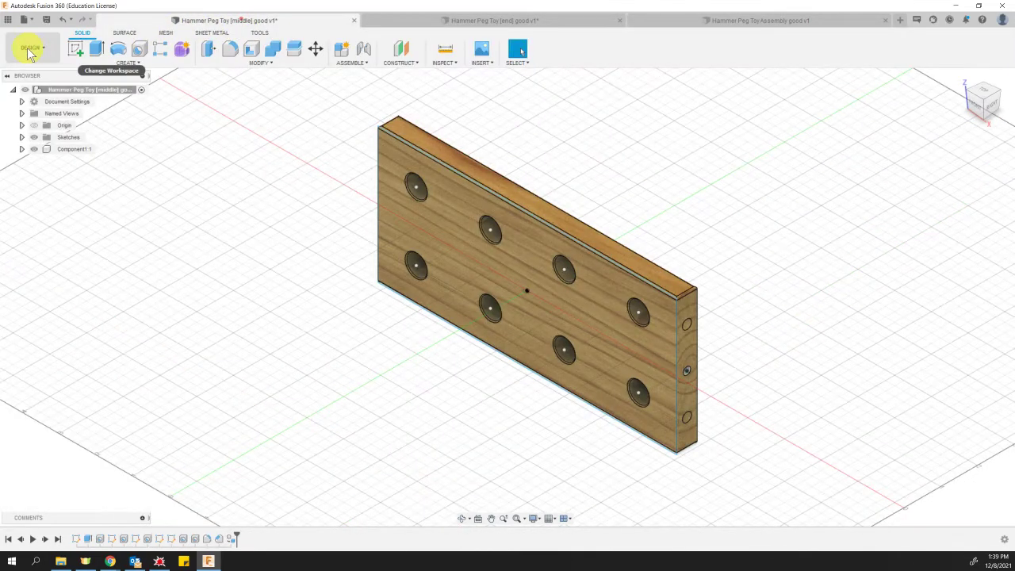
left_click(46, 20)
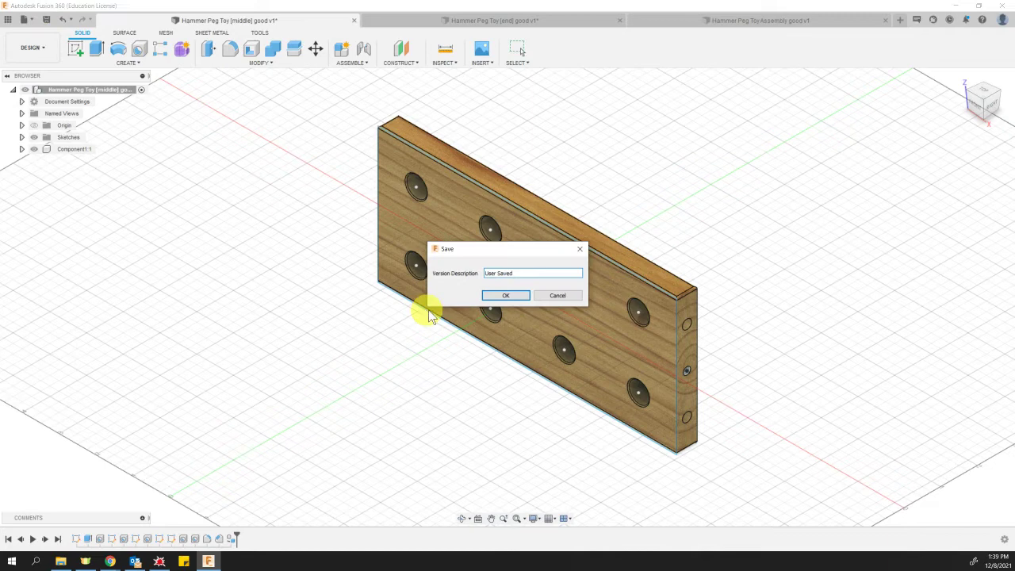
left_click(495, 294)
left_click(396, 26)
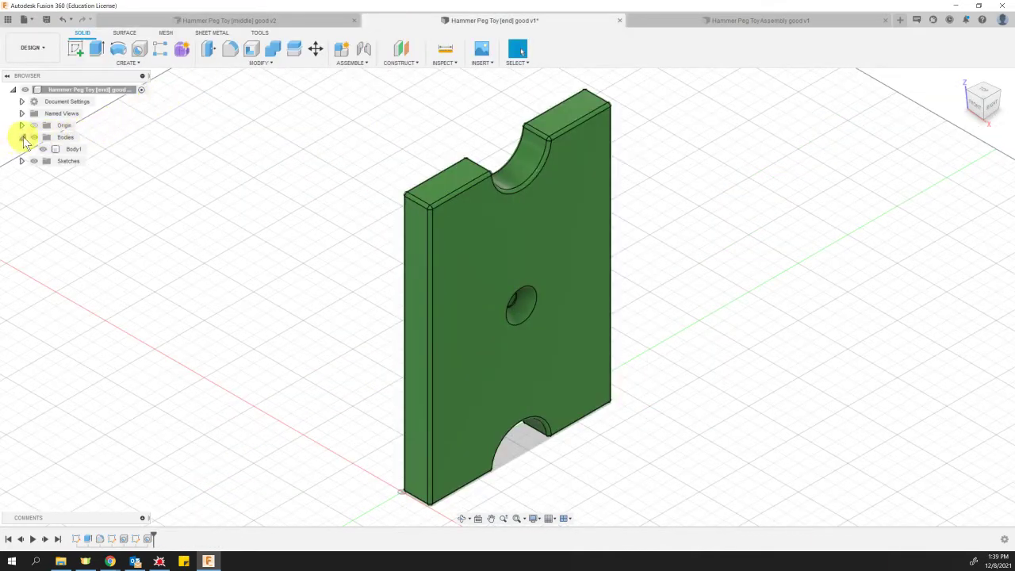
Turn the end piece's Body1 into a component with Create Components from Bodies.
left_click(21, 138)
left_click(21, 137)
left_click(65, 149)
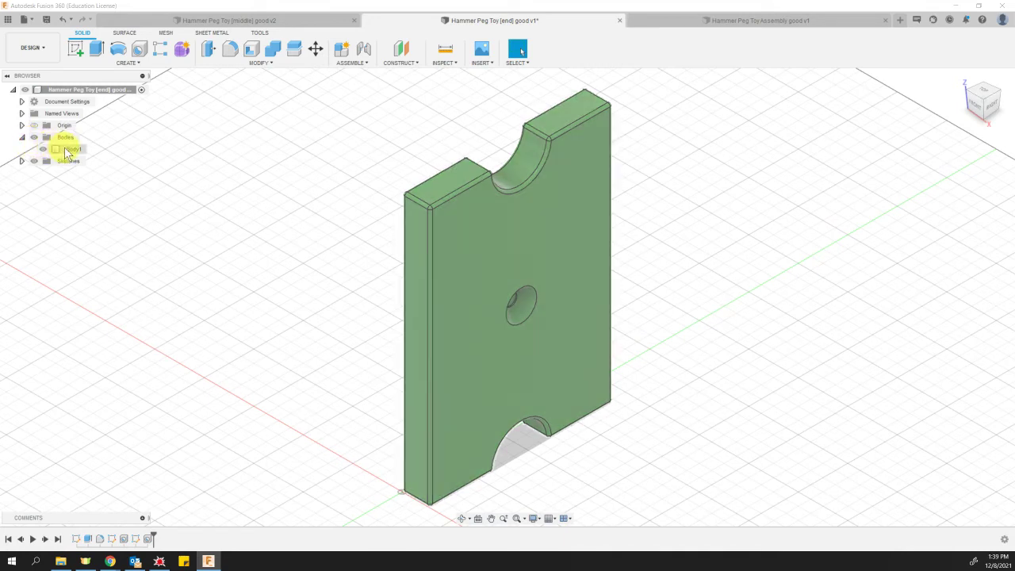
right_click(69, 150)
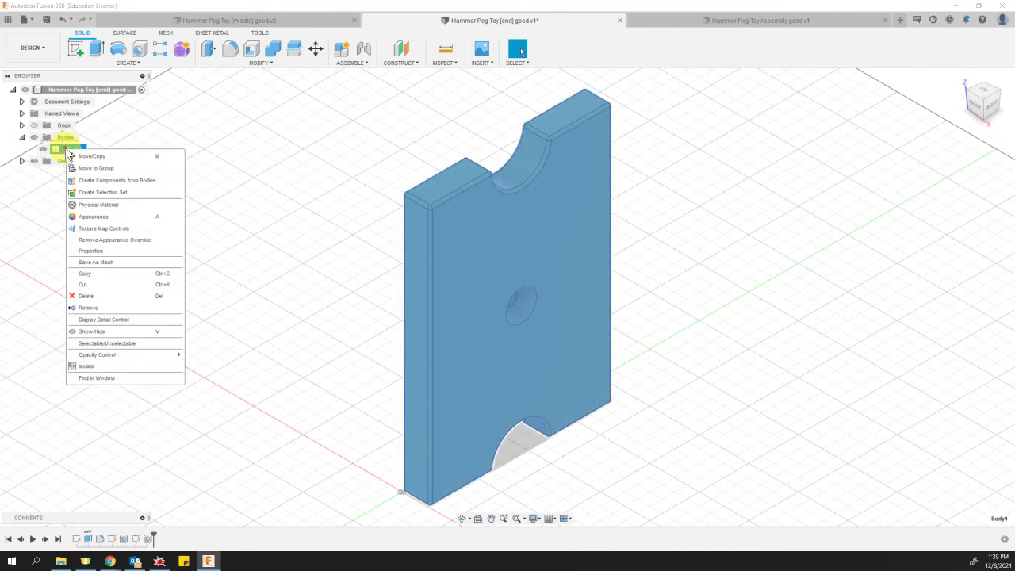
left_click(122, 182)
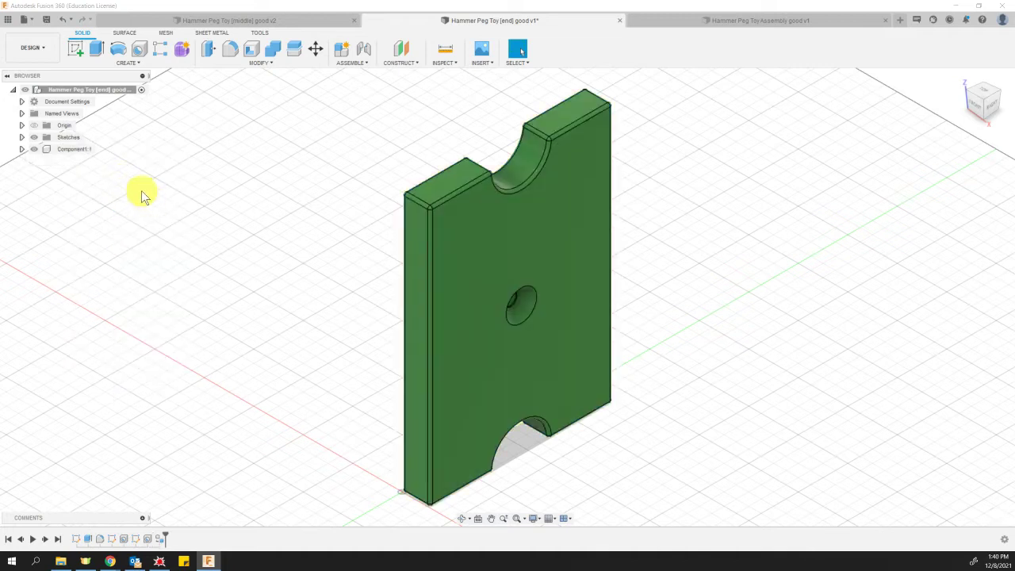
Save the end piece as a new version, check the middle board, and come back.
left_click(47, 24)
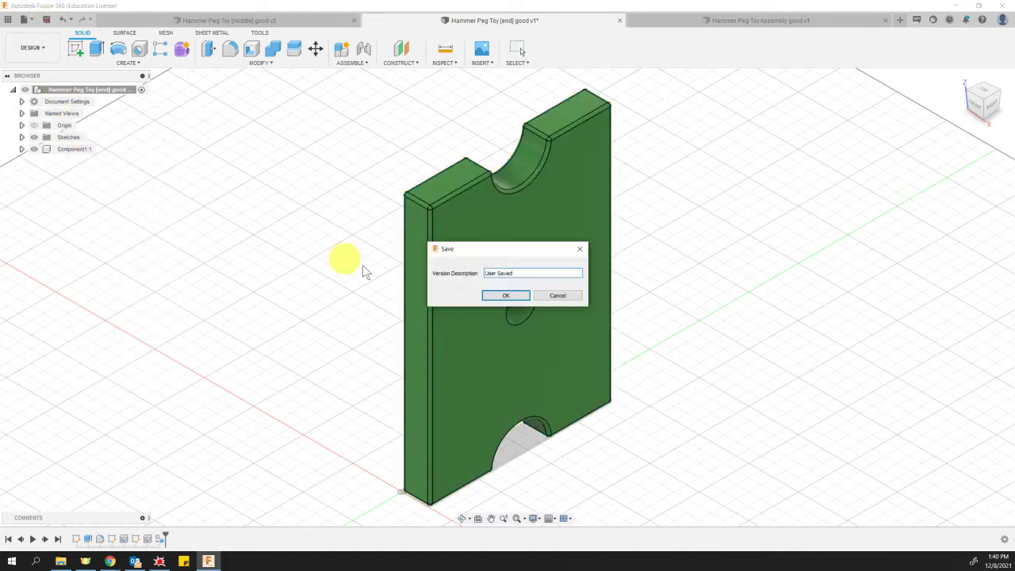
left_click(503, 296)
left_click_drag(419, 341, 394, 268)
left_click(249, 18)
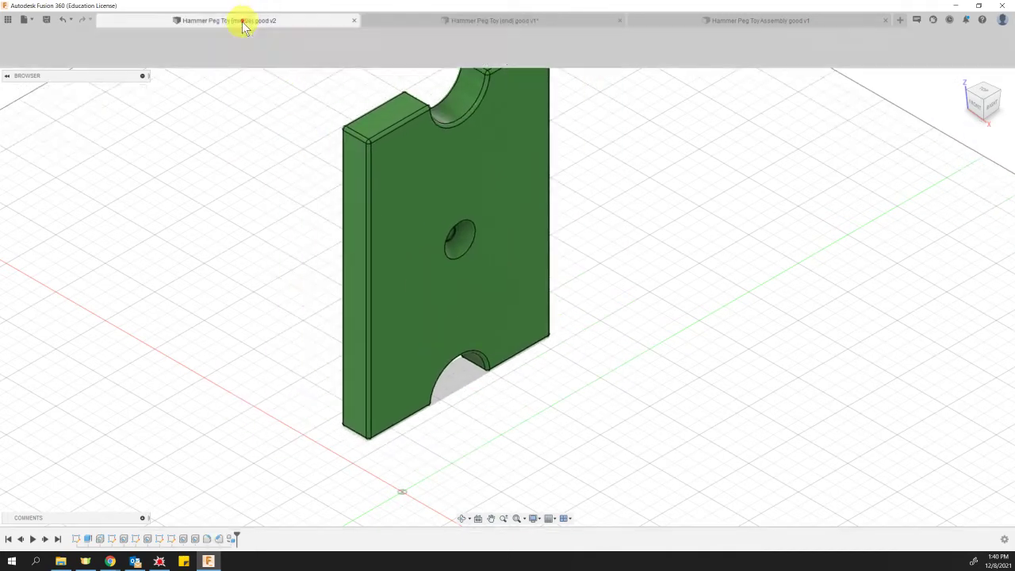
mouse_move(434, 204)
left_mouse_down()
mouse_move(452, 238)
mouse_move(431, 209)
mouse_move(449, 265)
mouse_move(437, 187)
left_mouse_up()
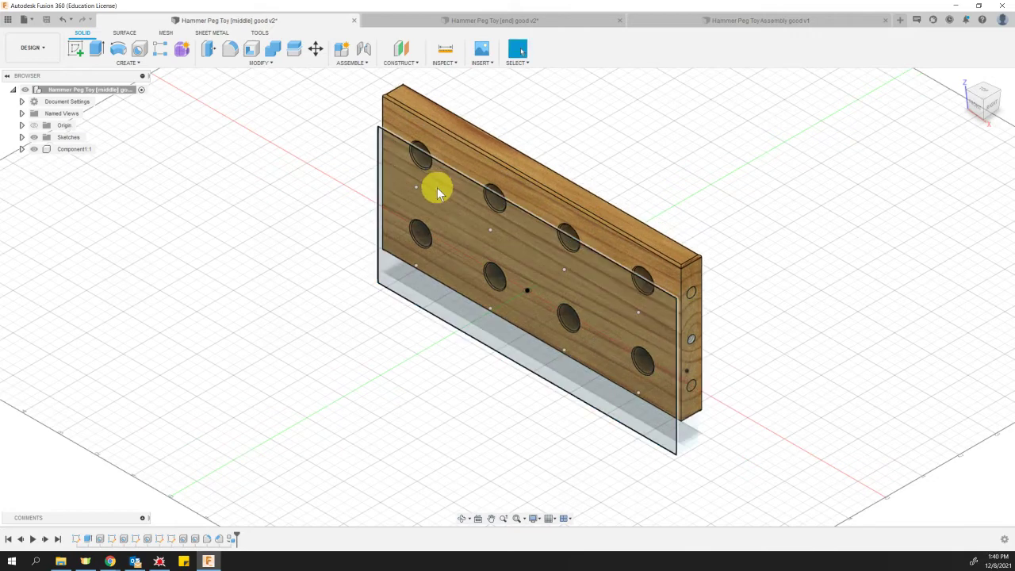
left_click(474, 24)
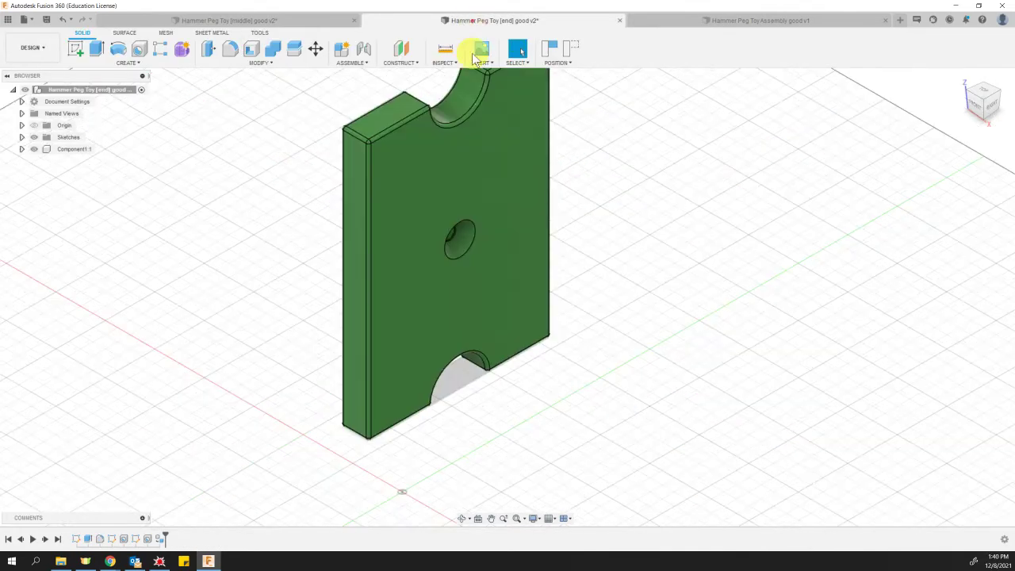
Switch to the empty Hammer Peg Toy Assembly good design.
left_click(730, 22)
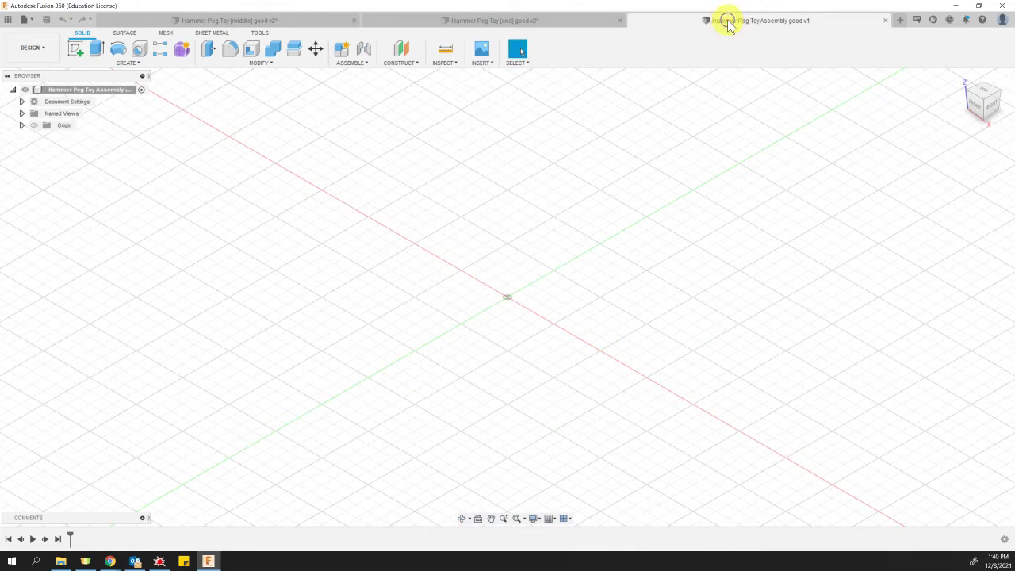
left_click(32, 20)
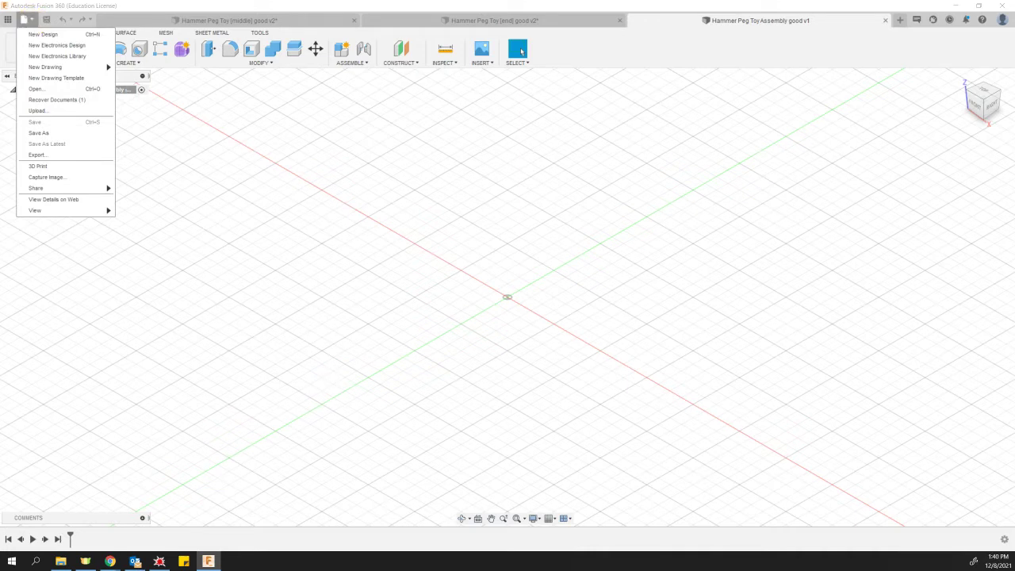
key("Escape")
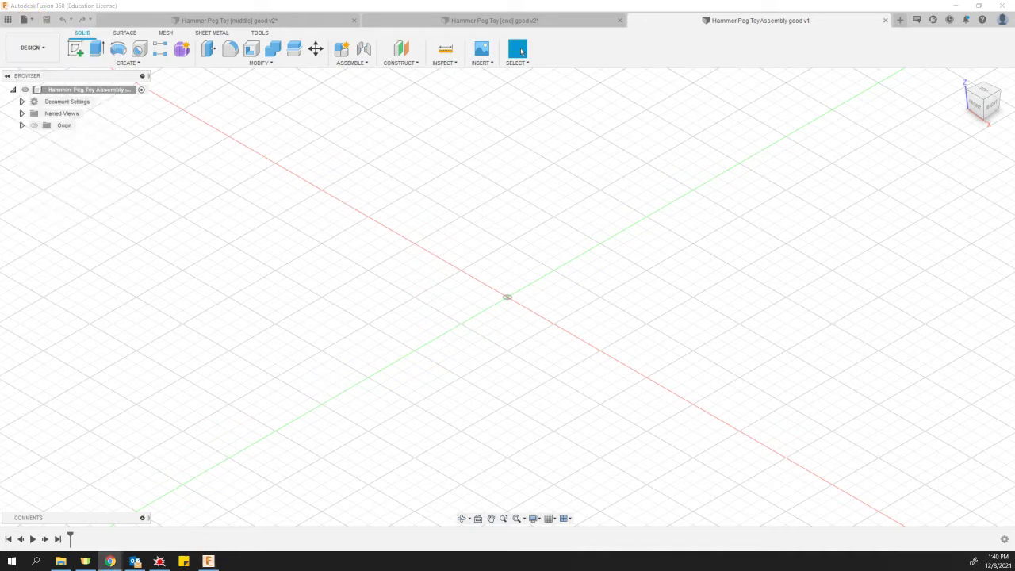
Show the Data Panel and browse the A_Bridges project down to the Hammer Peg Toy files.
left_click(11, 25)
scroll(79, 115, "up", 2)
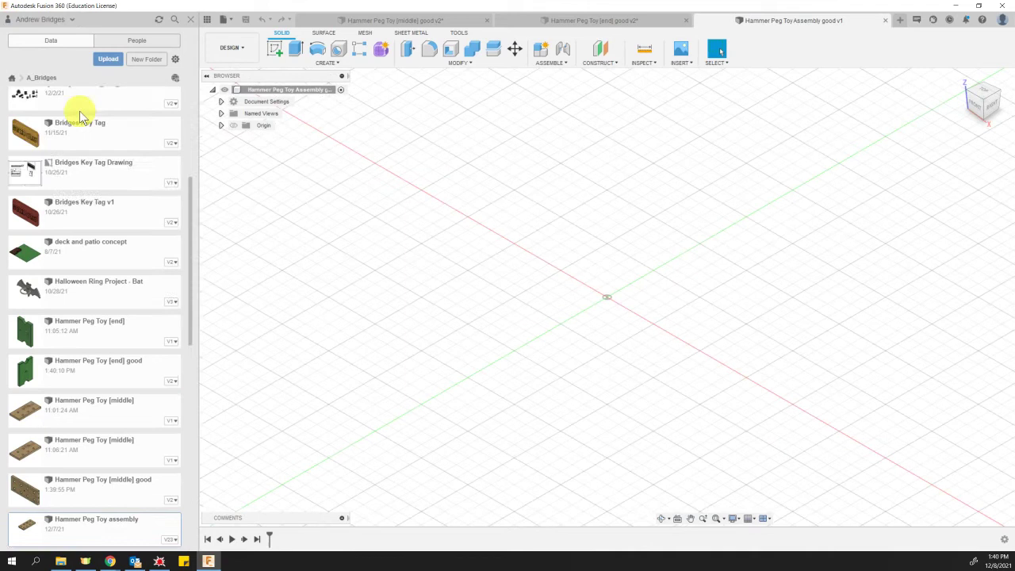
scroll(74, 135, "up", 5)
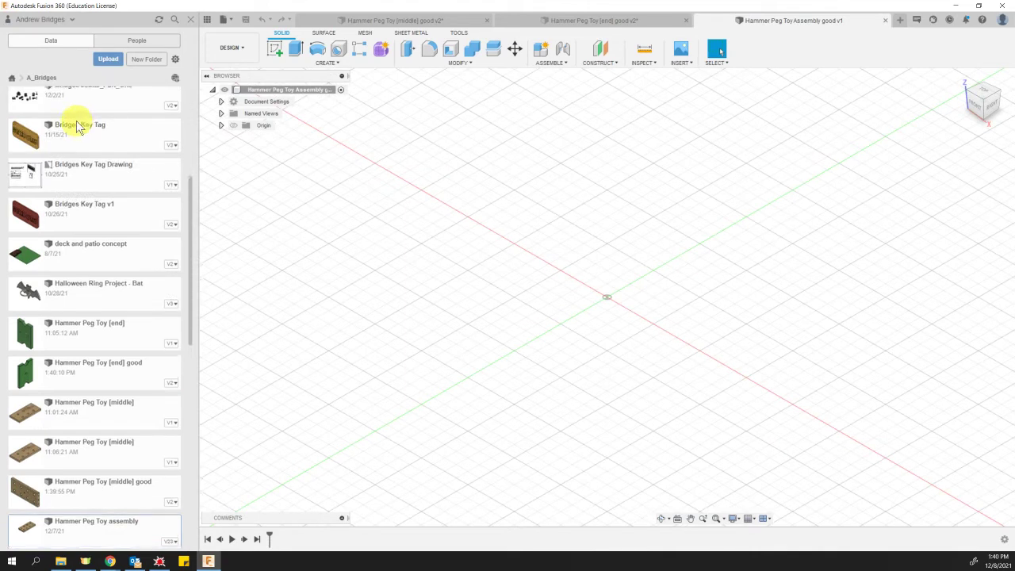
left_click(13, 79)
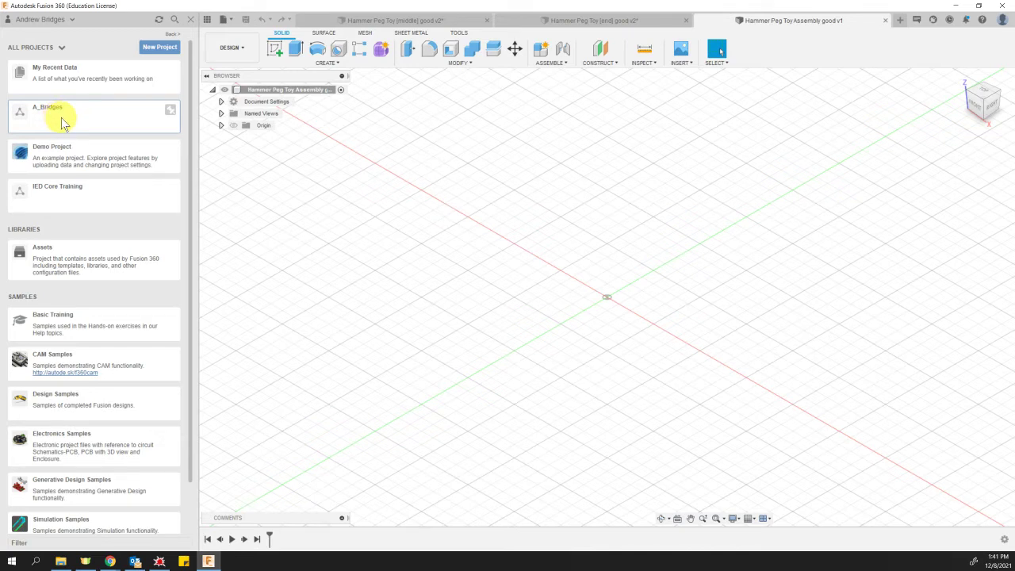
left_click(62, 119)
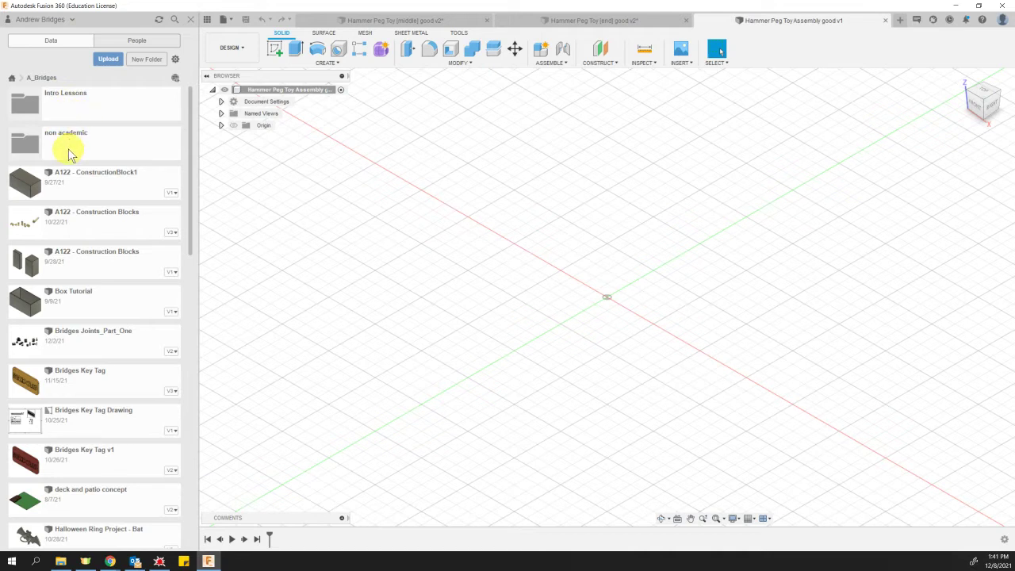
scroll(69, 173, "down", 5)
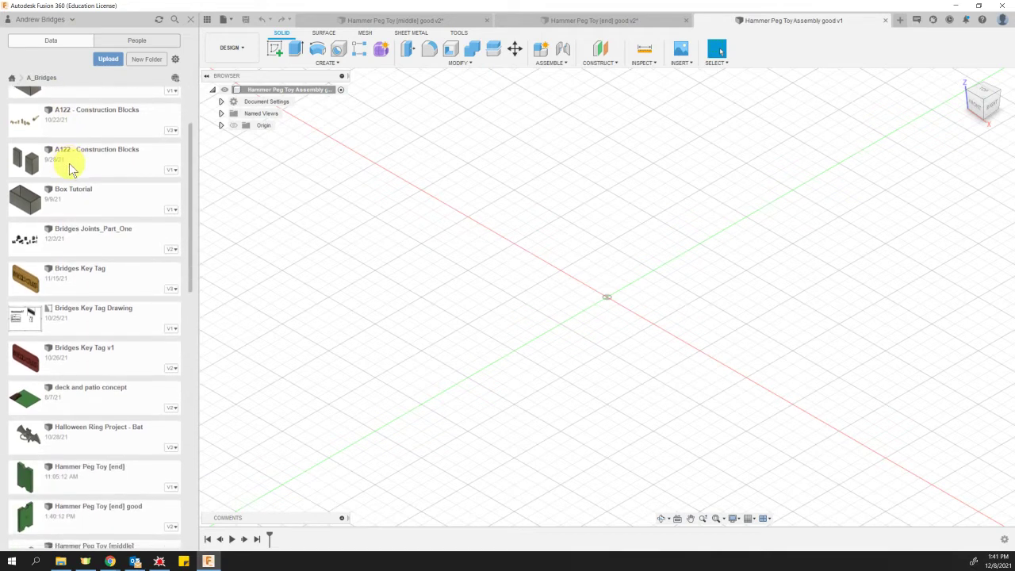
scroll(82, 151, "down", 3)
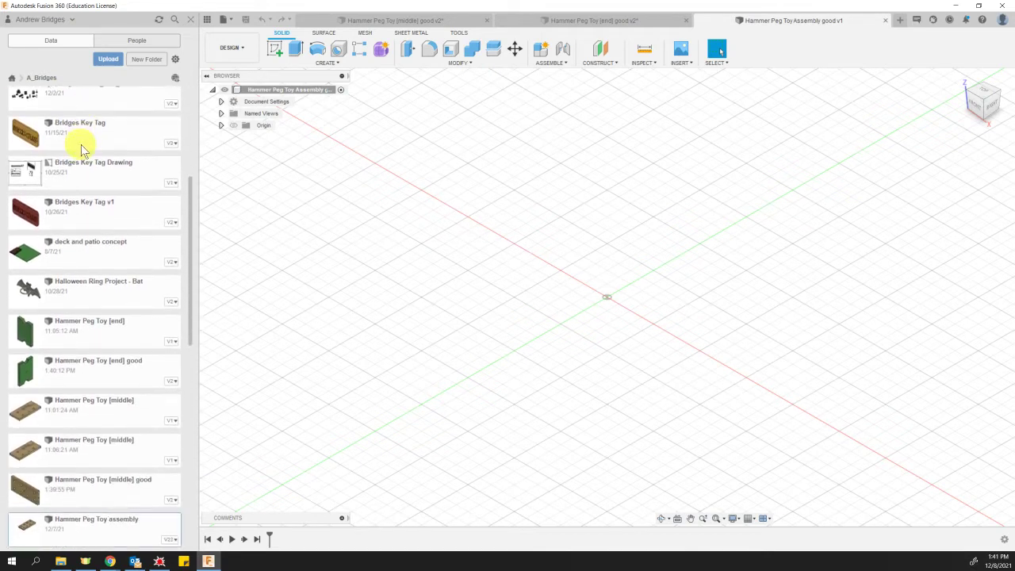
scroll(82, 149, "down", 3)
scroll(84, 148, "down", 2)
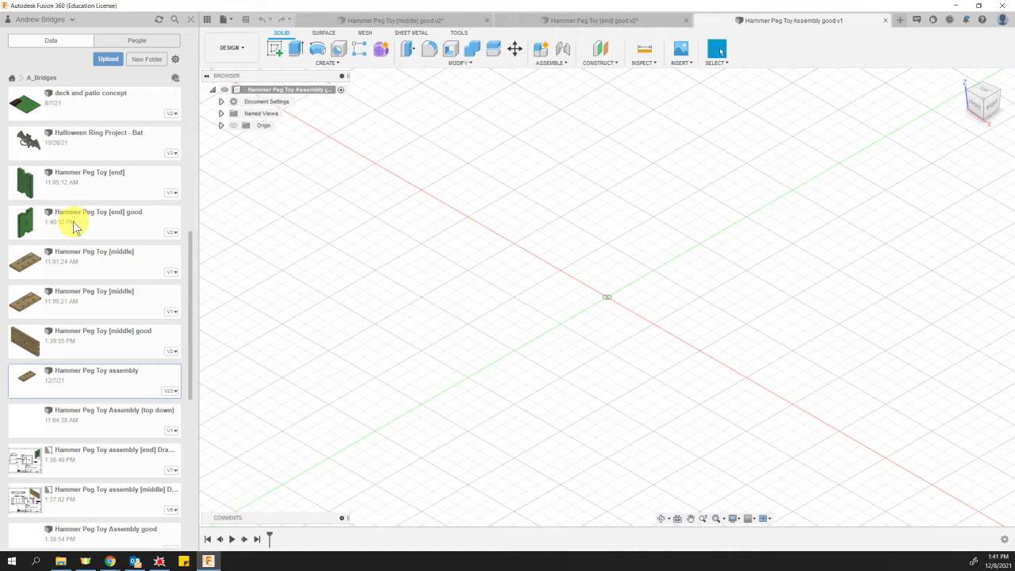
Insert two copies of Hammer Peg Toy [end] good, moving the second -4.7912 in along X.
left_click_drag(67, 224, 478, 250)
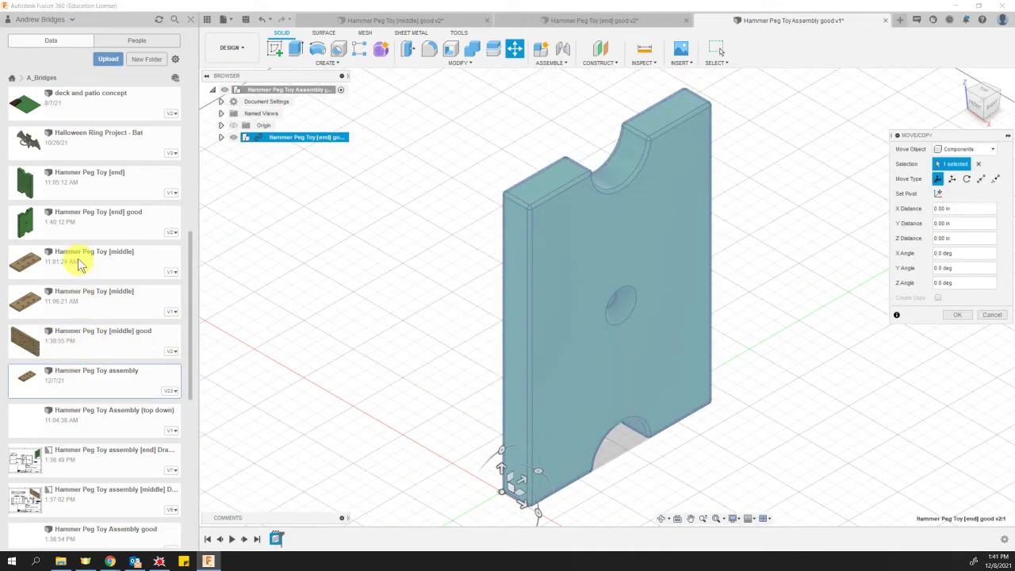
left_click_drag(95, 220, 365, 249)
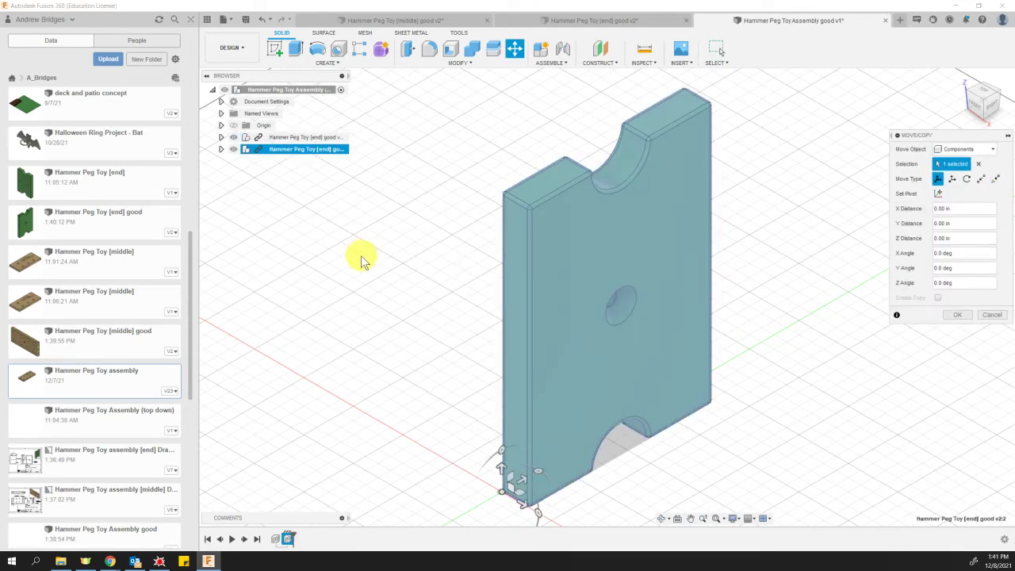
scroll(334, 312, "down", 4)
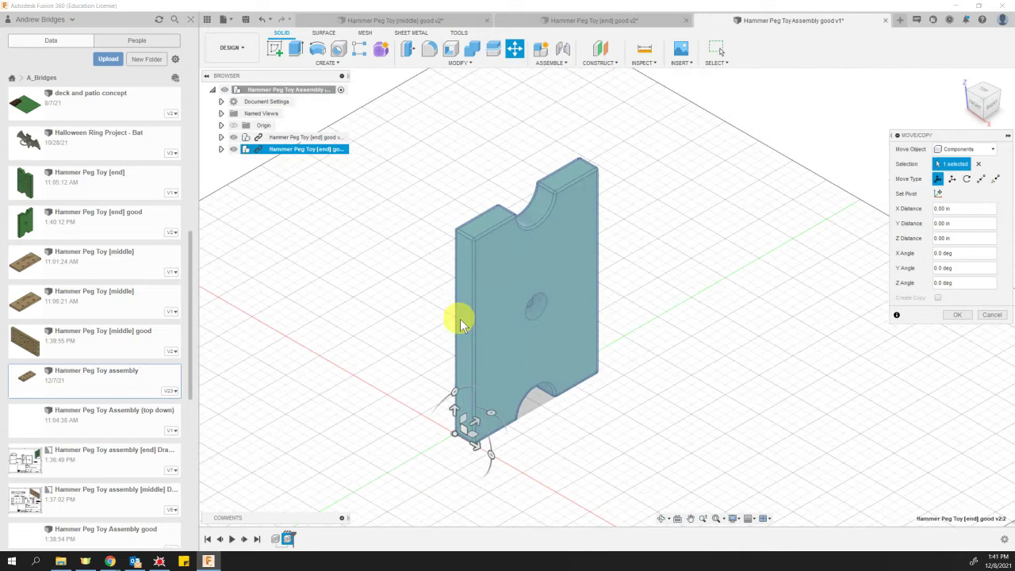
scroll(473, 329, "up", 4)
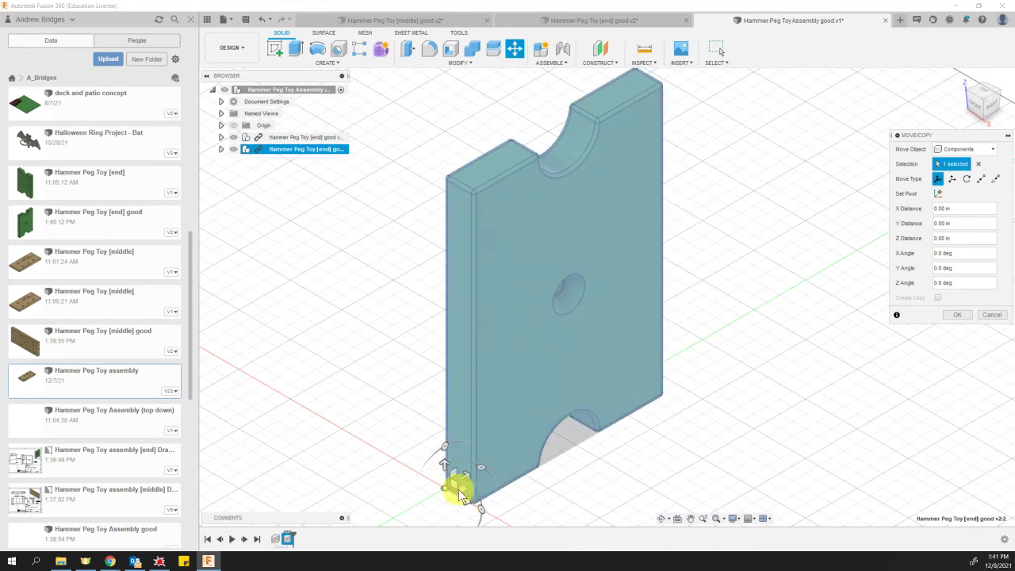
scroll(432, 467, "up", 2)
scroll(432, 468, "down", 2)
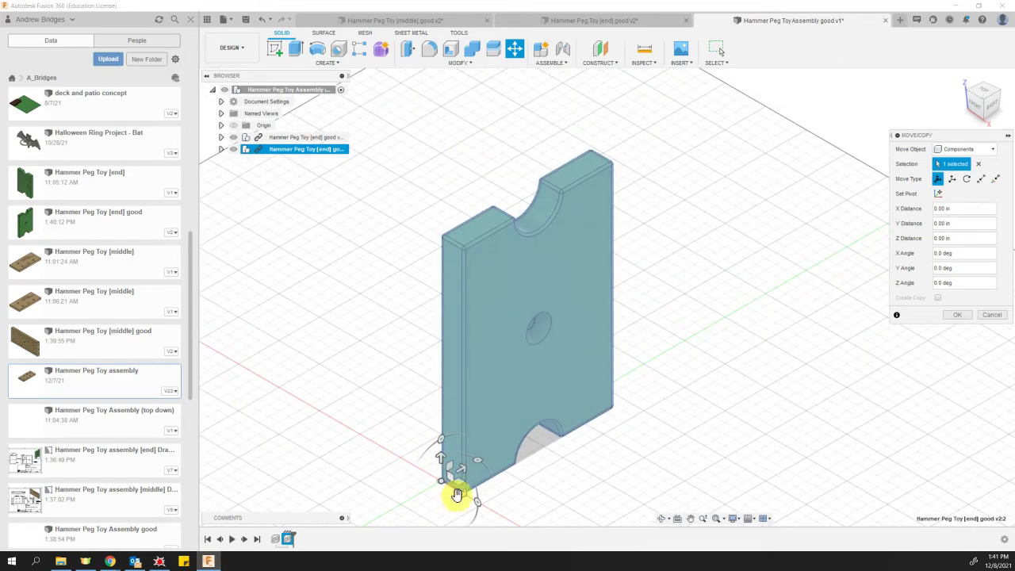
left_click_drag(463, 494, 271, 380)
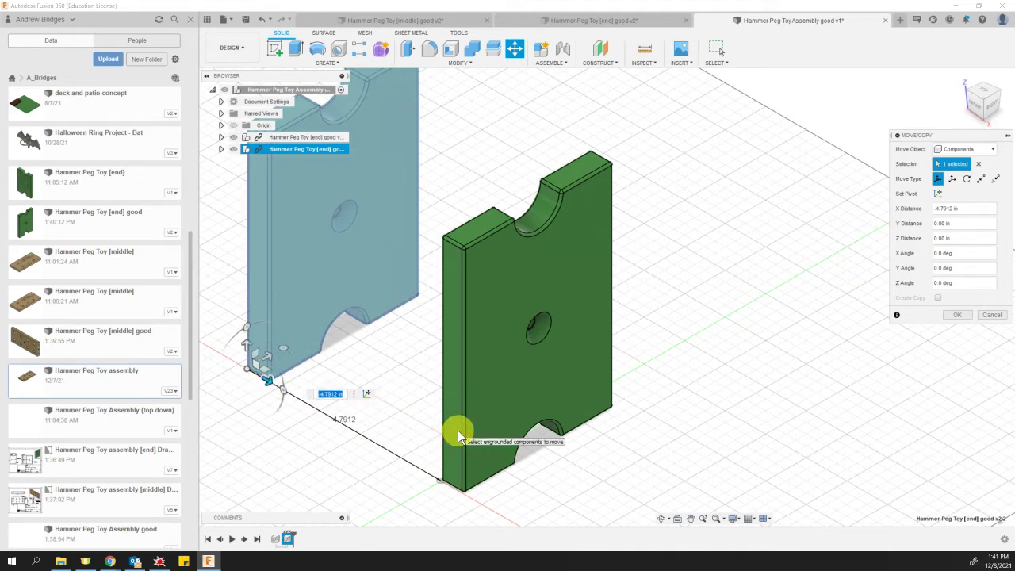
left_click(957, 314)
left_click_drag(505, 397, 365, 397)
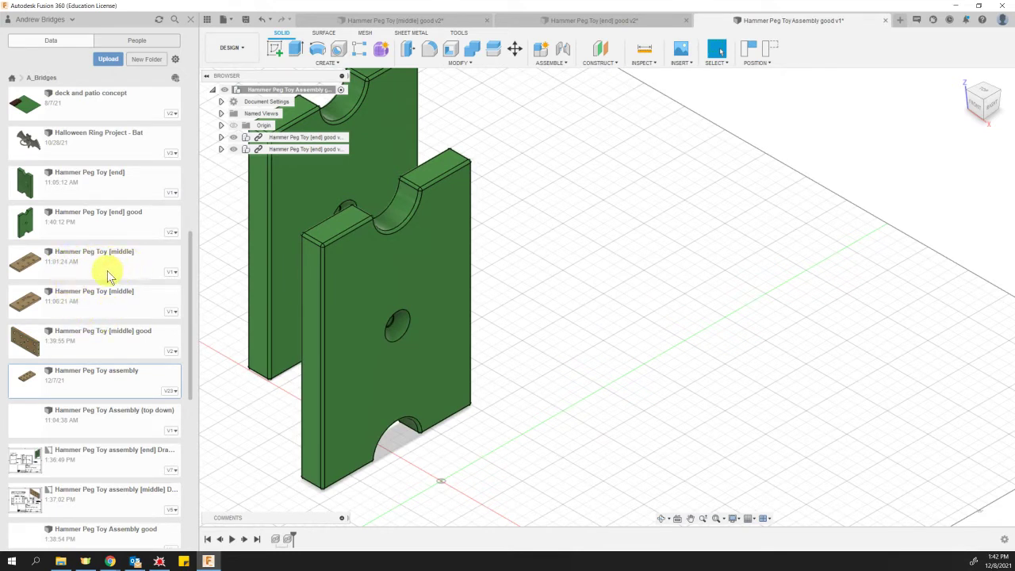
Insert Hammer Peg Toy [middle] good beside the end pieces, rotated 90° about X to lie flat.
left_click(102, 336)
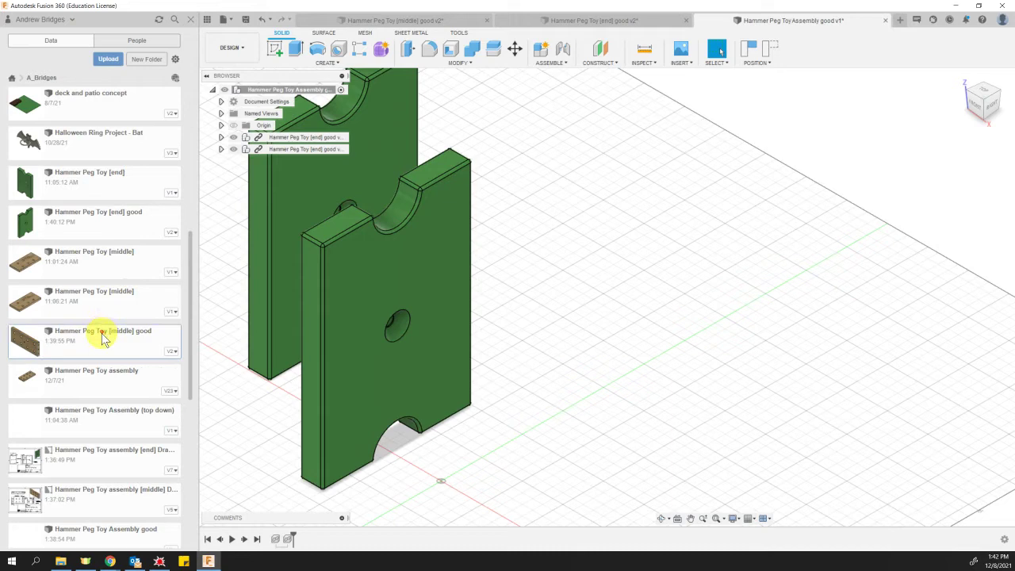
left_click_drag(102, 351, 645, 333)
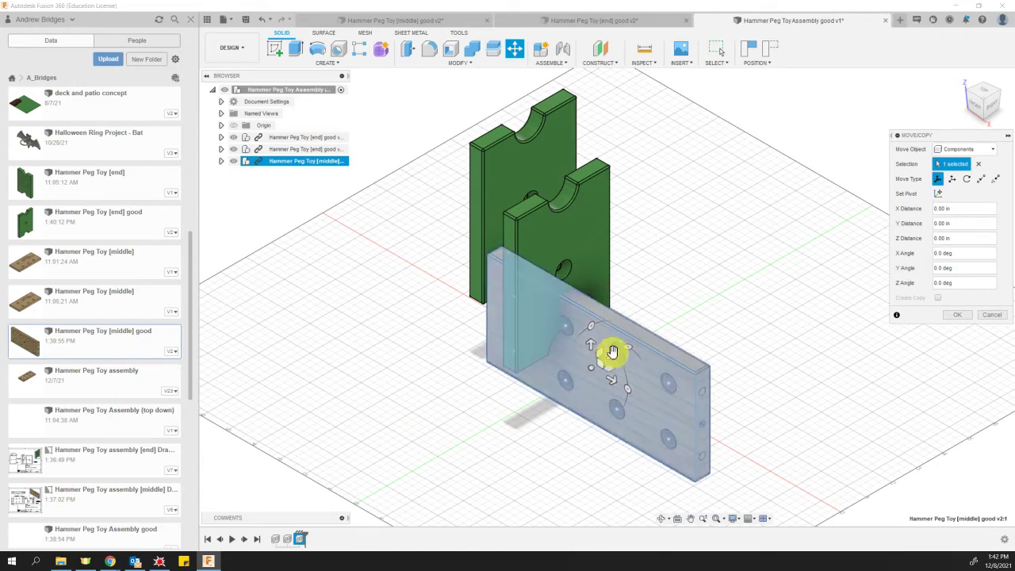
left_click_drag(611, 352, 754, 274)
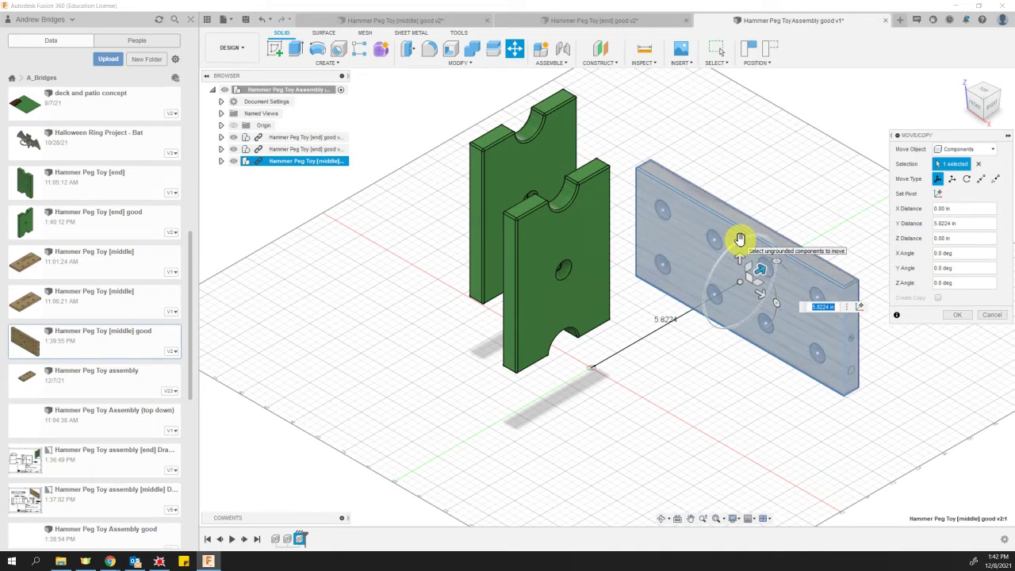
left_click_drag(741, 236, 703, 303)
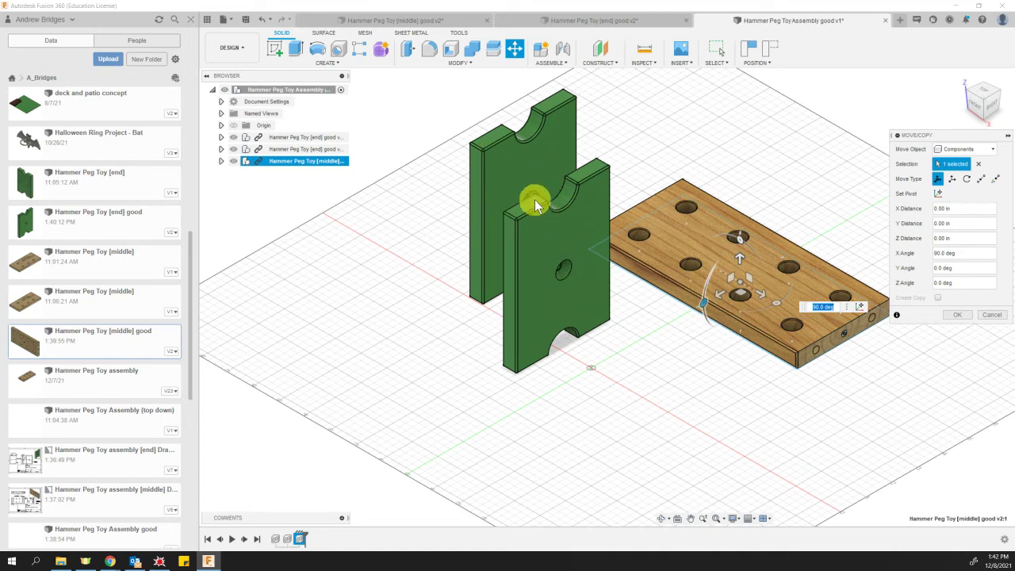
left_click(957, 316)
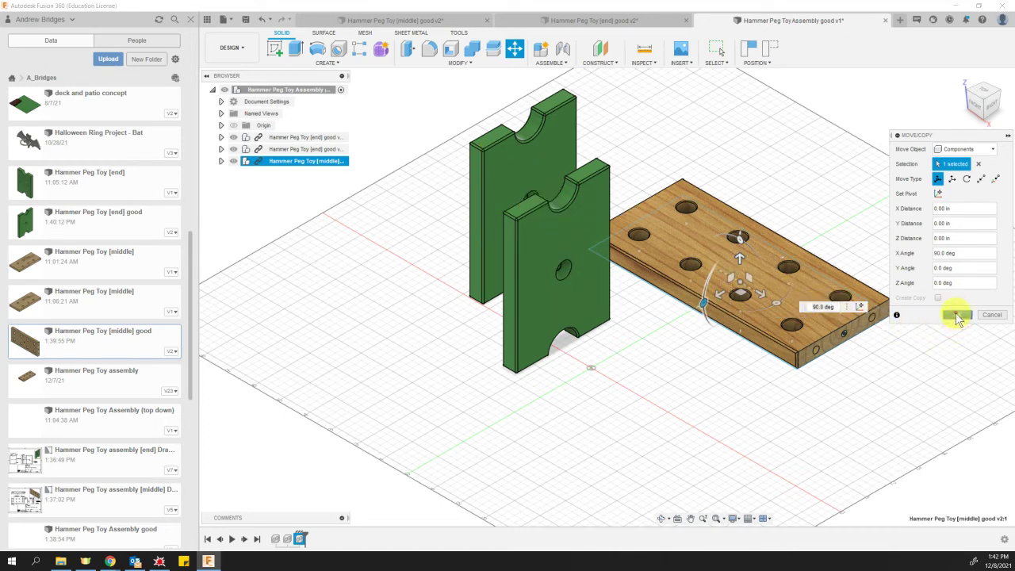
Drag the two end pieces apart so they stand side by side.
left_click(495, 196)
left_click_drag(495, 196, 408, 214)
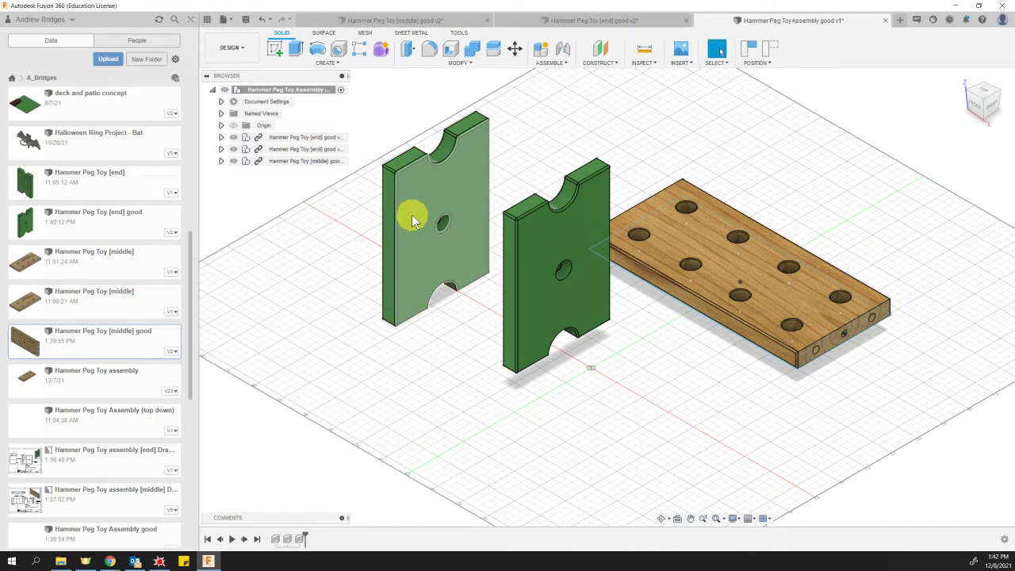
left_click_drag(525, 278, 485, 289)
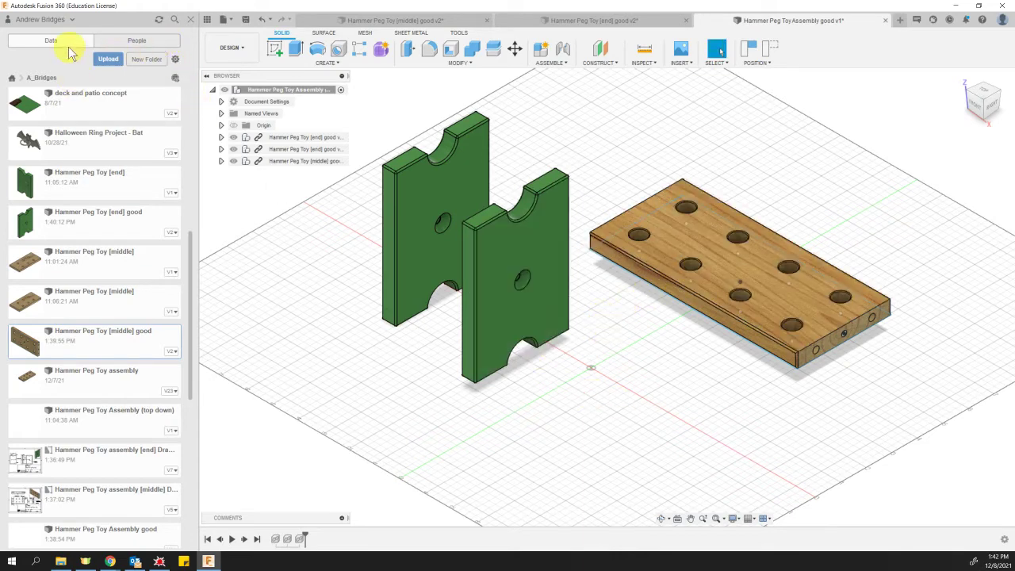
Close the Data Panel and open the Insert dropdown.
left_click(192, 19)
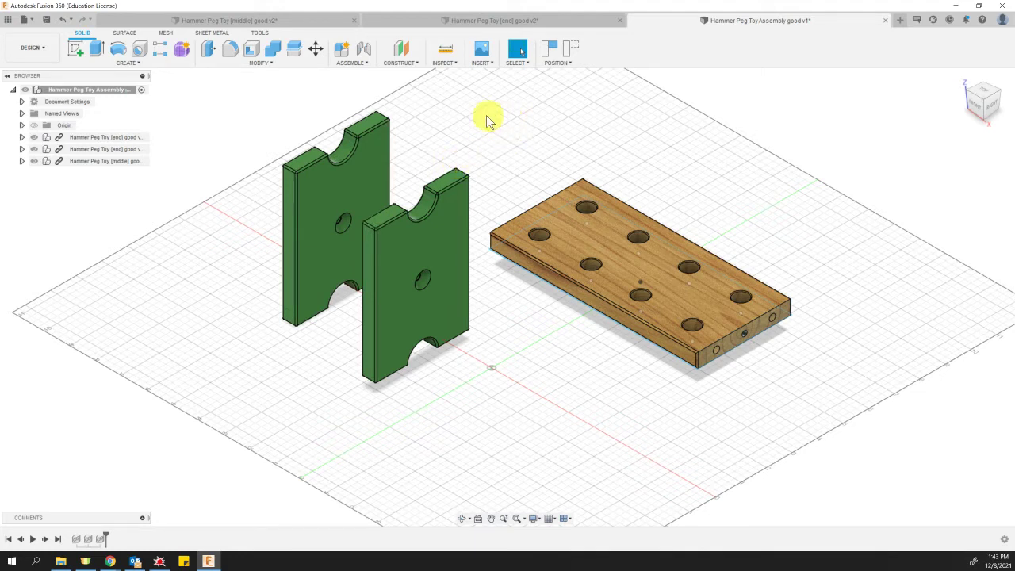
left_click(485, 63)
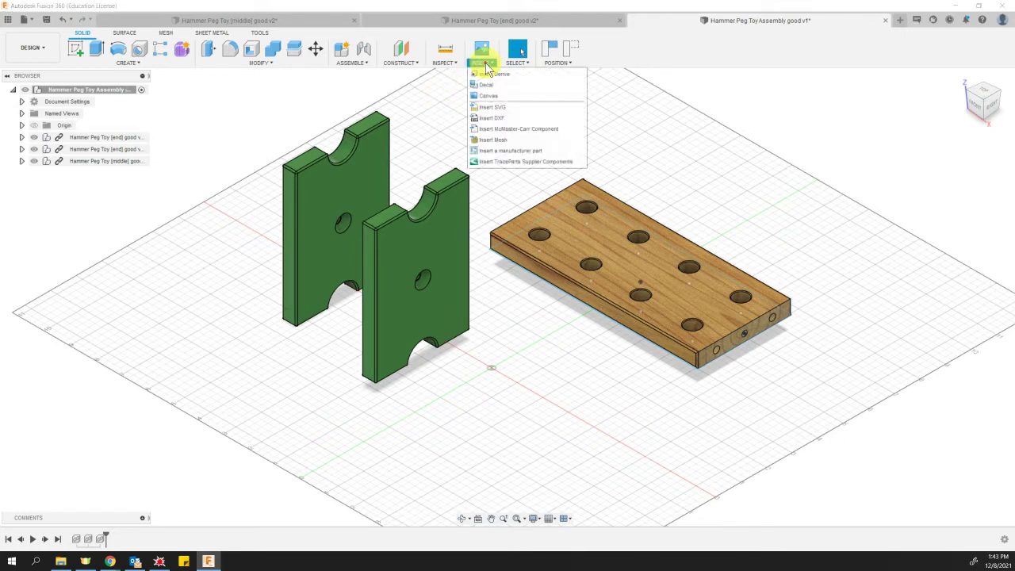
Look up McMaster-Carr part 97195a101, the 1/4" diameter, 1" long wood dowel pin.
left_click(555, 132)
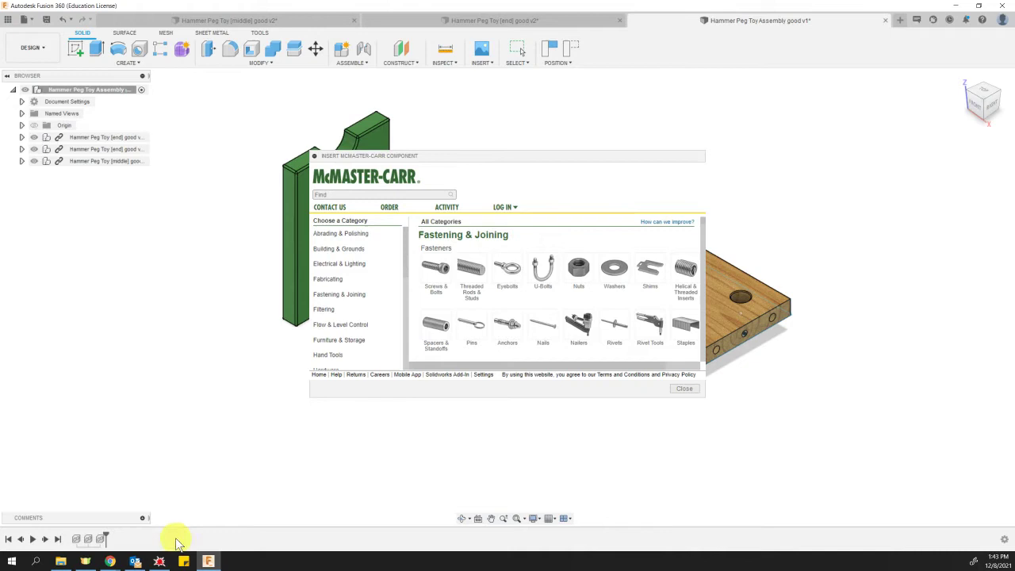
mouse_move(211, 562)
key("alt+Tab")
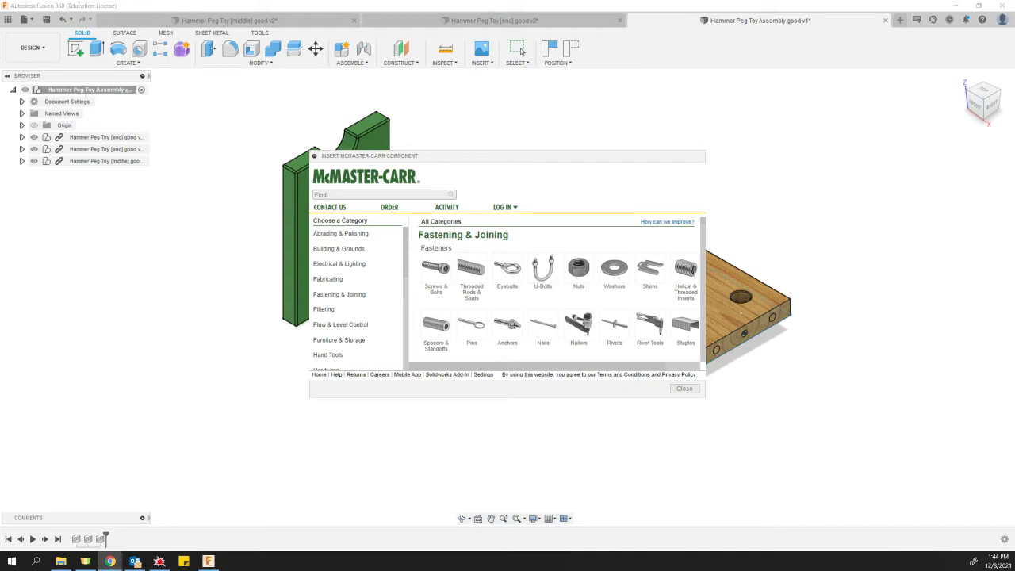
left_click(326, 194)
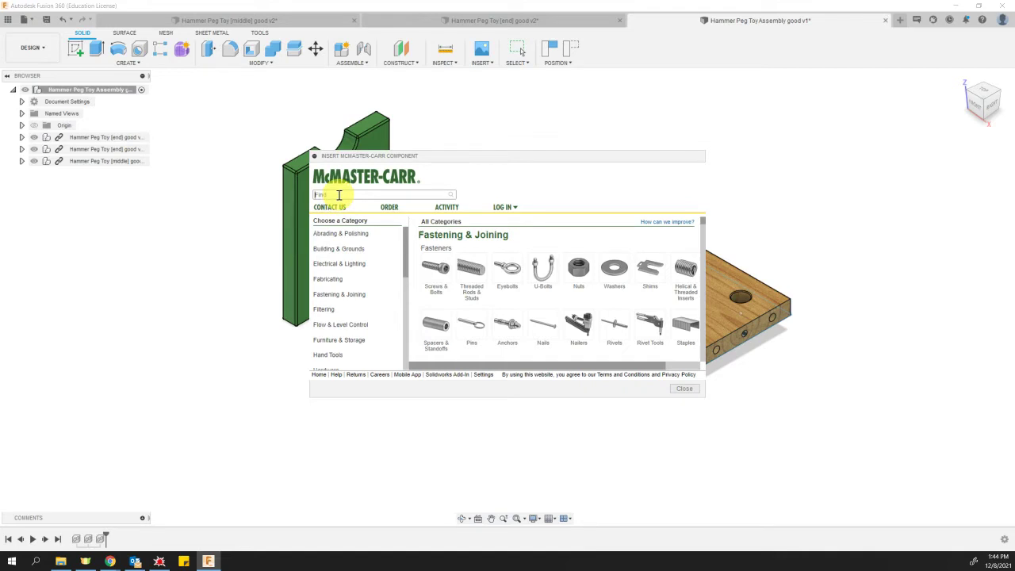
type("971")
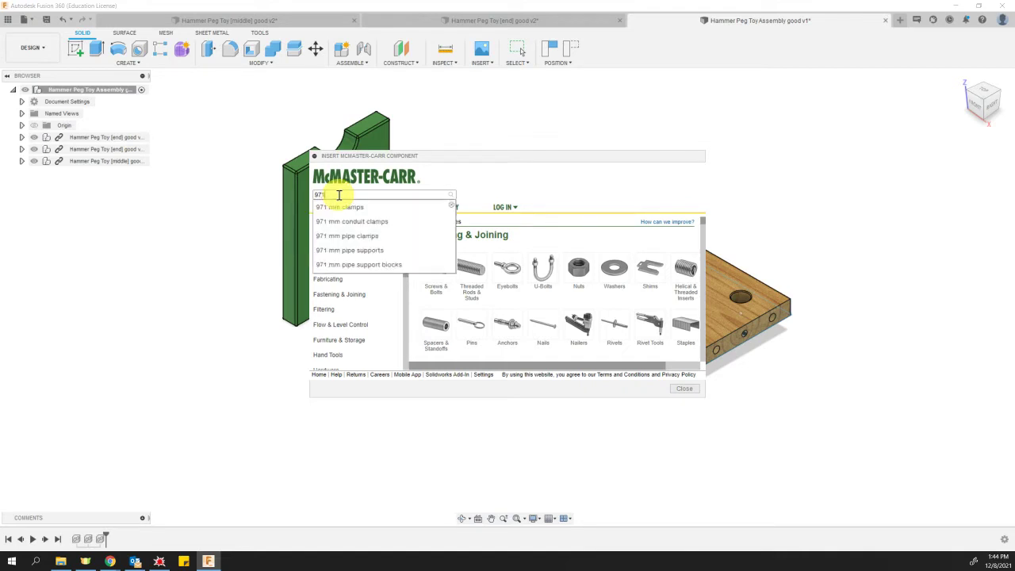
type("95")
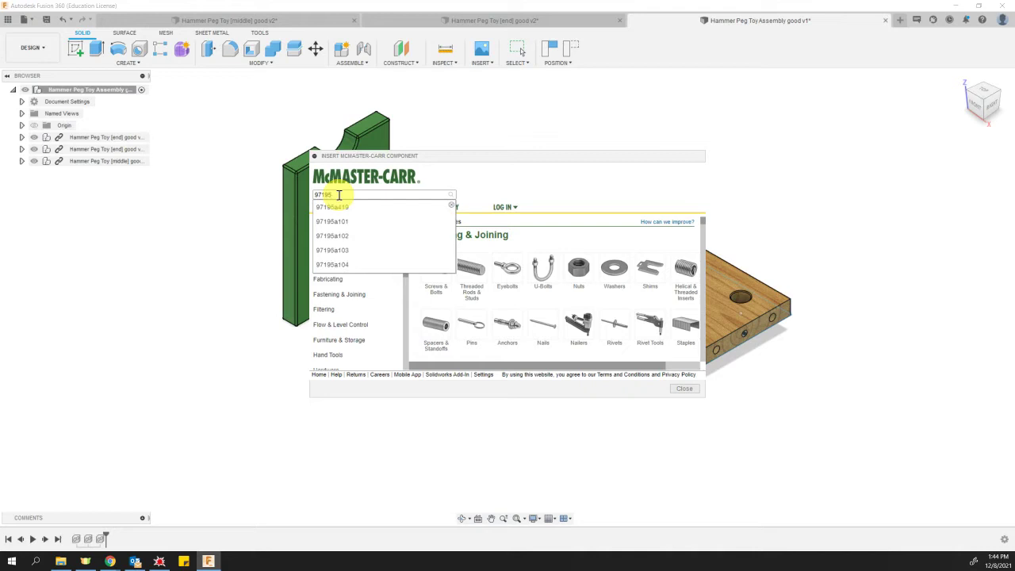
type("a101")
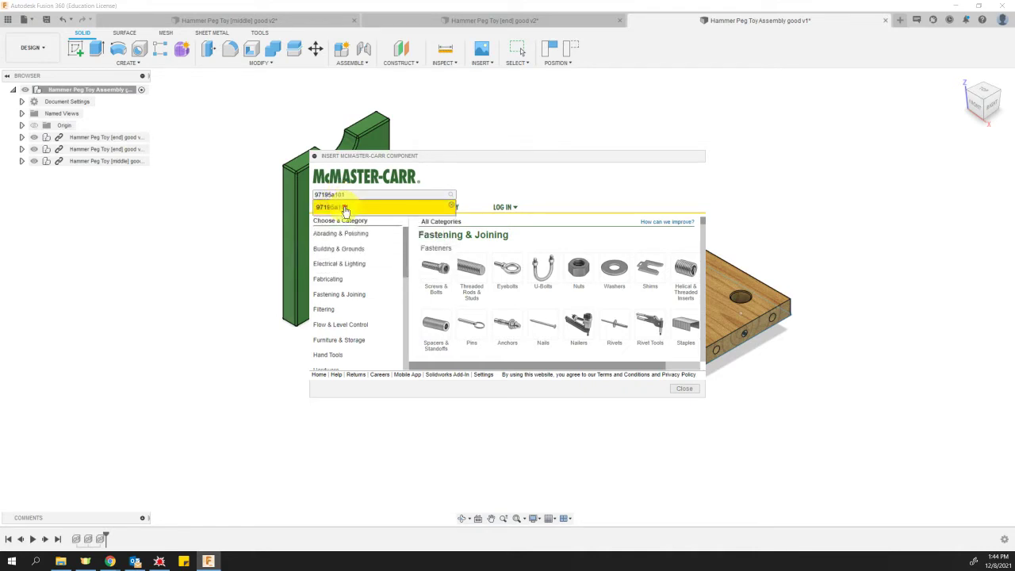
left_click(345, 210)
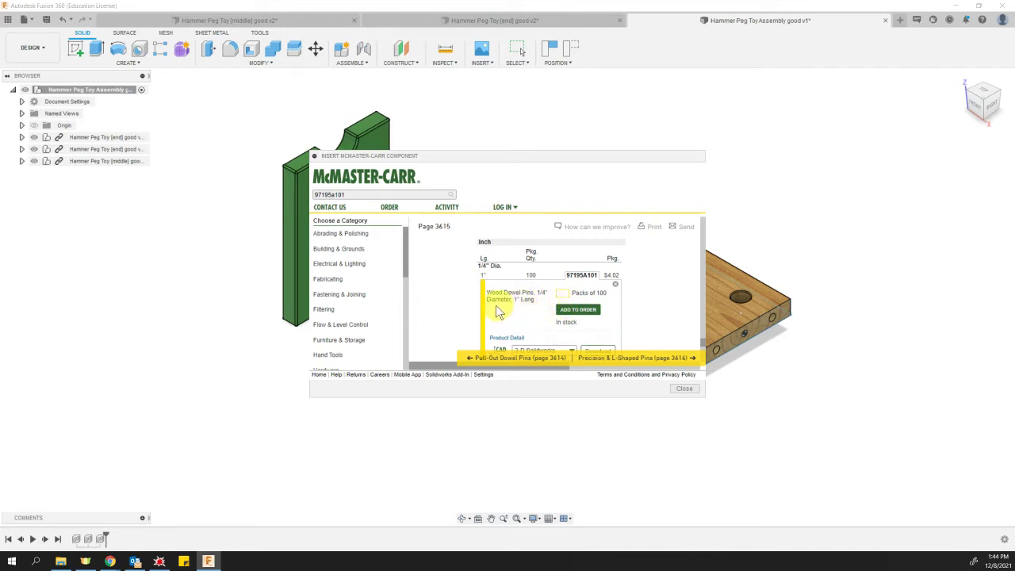
Download the 97195A101 dowel pin into the assembly in 3-D SAT format.
scroll(510, 301, "up", 3)
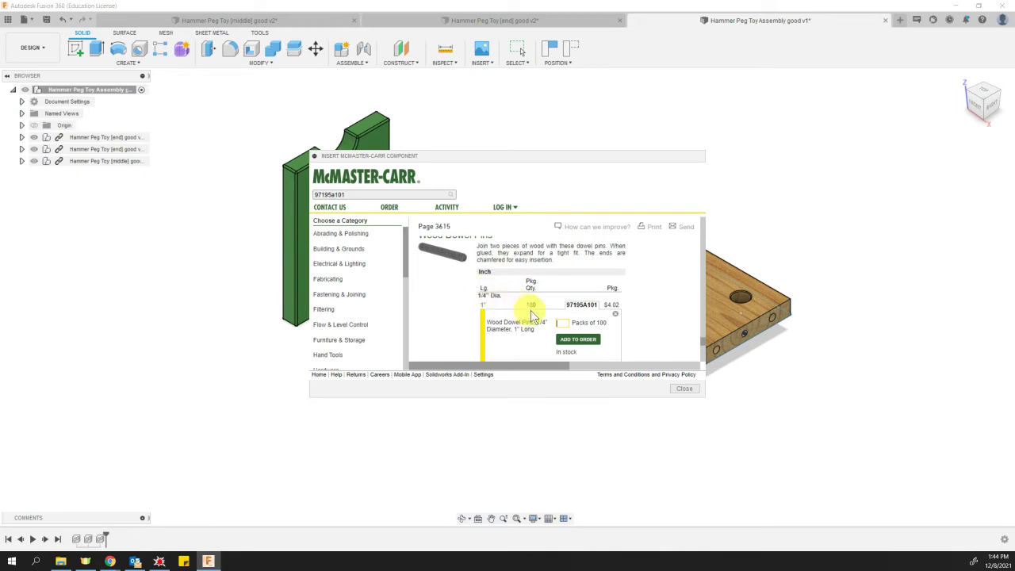
scroll(589, 319, "down", 1)
scroll(507, 292, "down", 1)
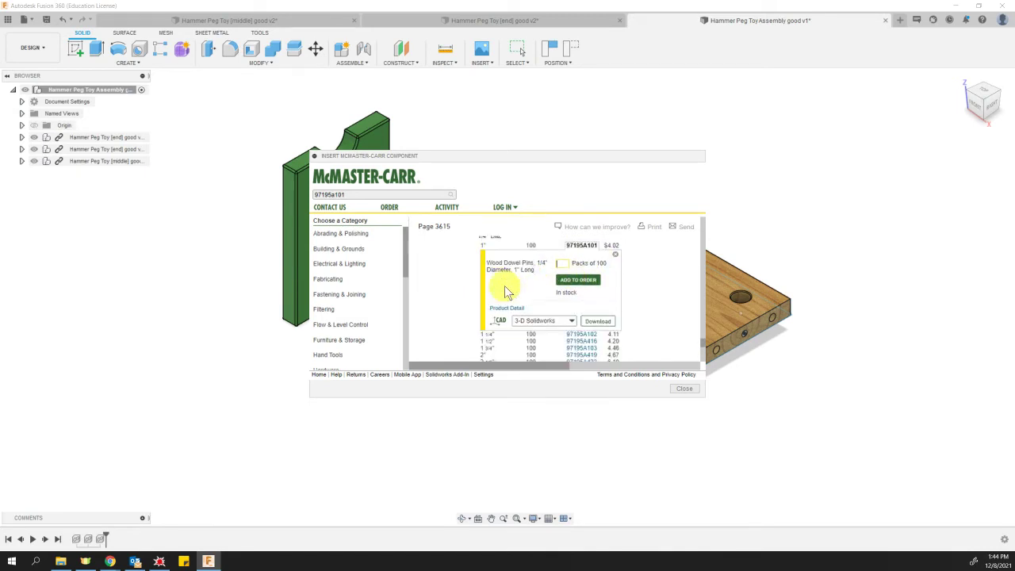
left_click(552, 322)
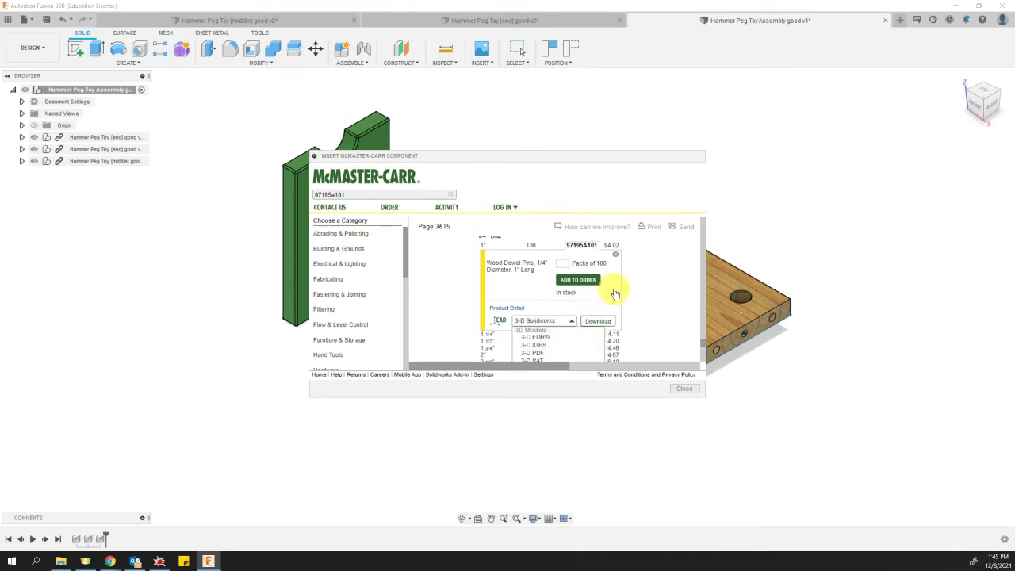
scroll(627, 325, "down", 1)
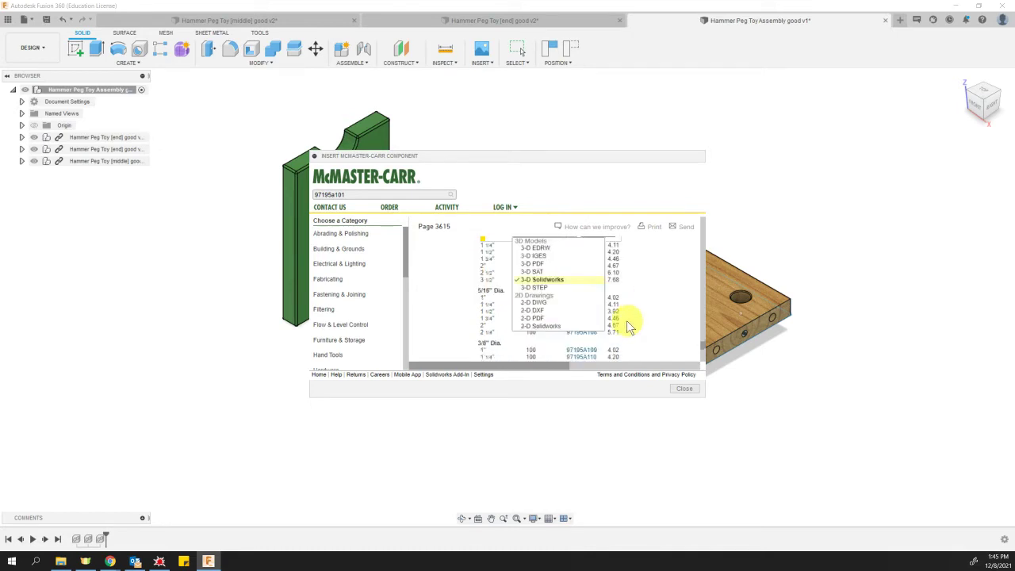
left_click(549, 274)
scroll(566, 310, "up", 1)
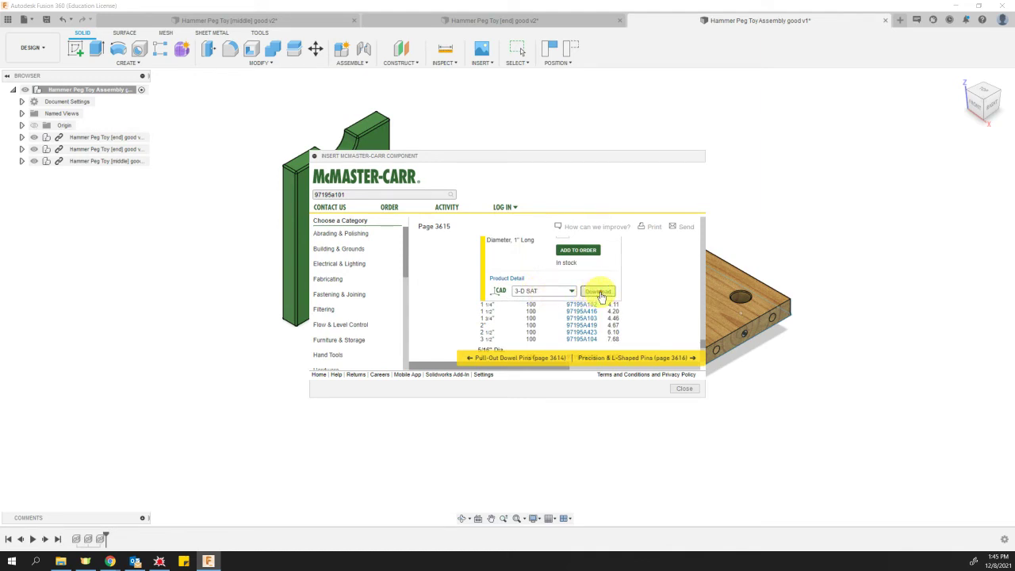
left_click(598, 292)
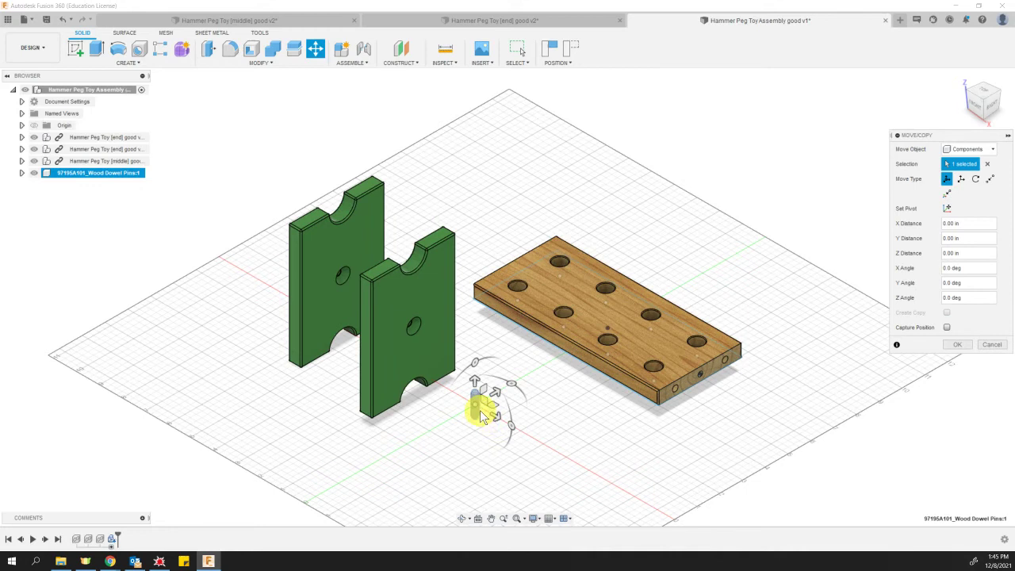
Place the first pin beside the green end pieces, then insert another 97195A101 dowel pin as 3-D SAT.
left_click_drag(479, 411, 294, 421)
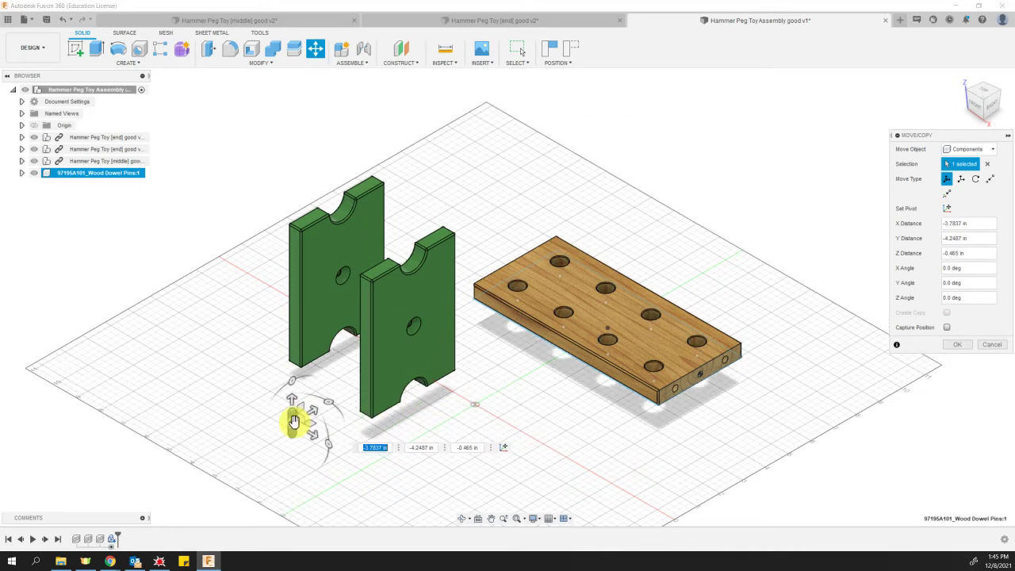
left_click(484, 62)
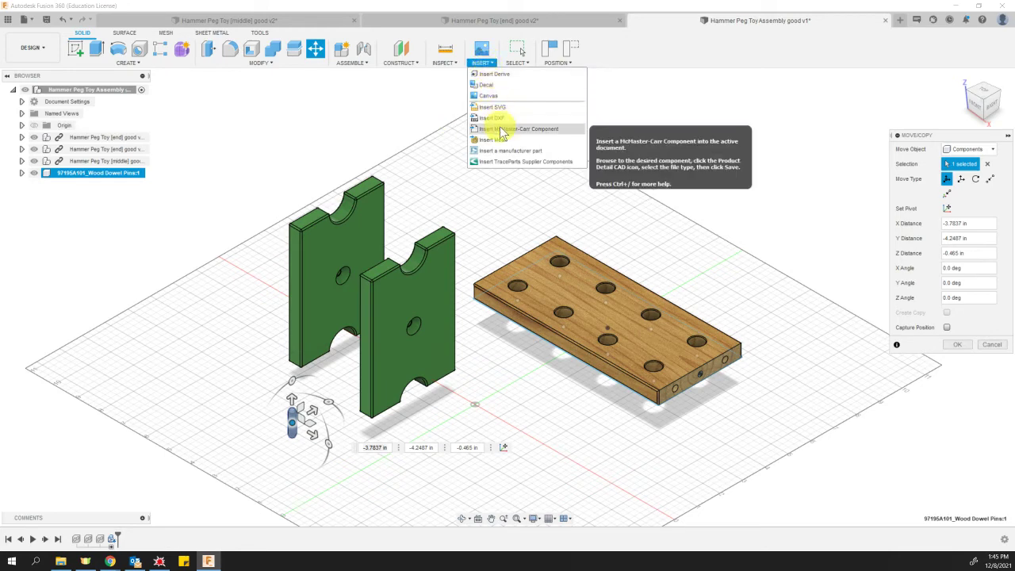
left_click(501, 128)
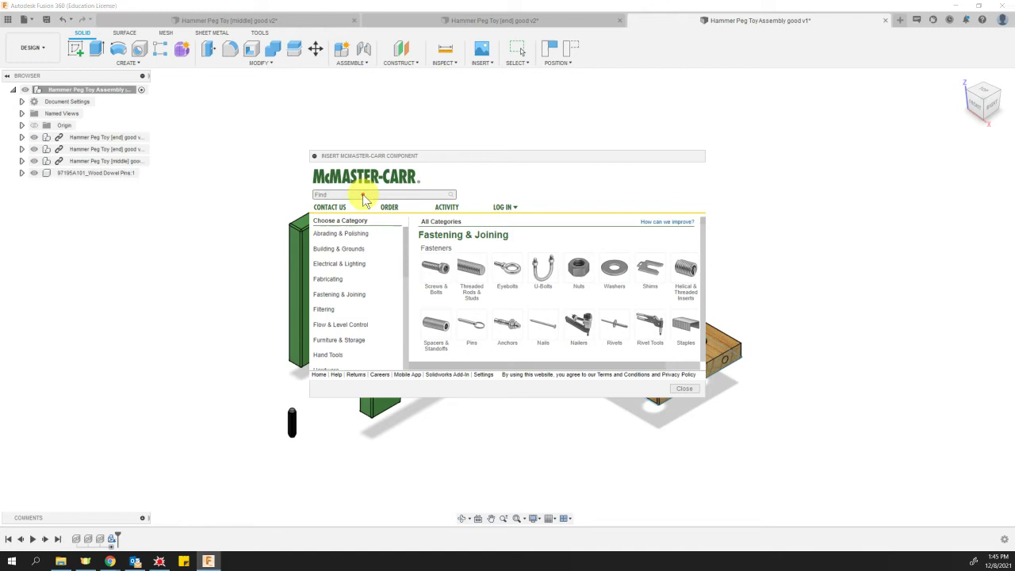
left_click(364, 194)
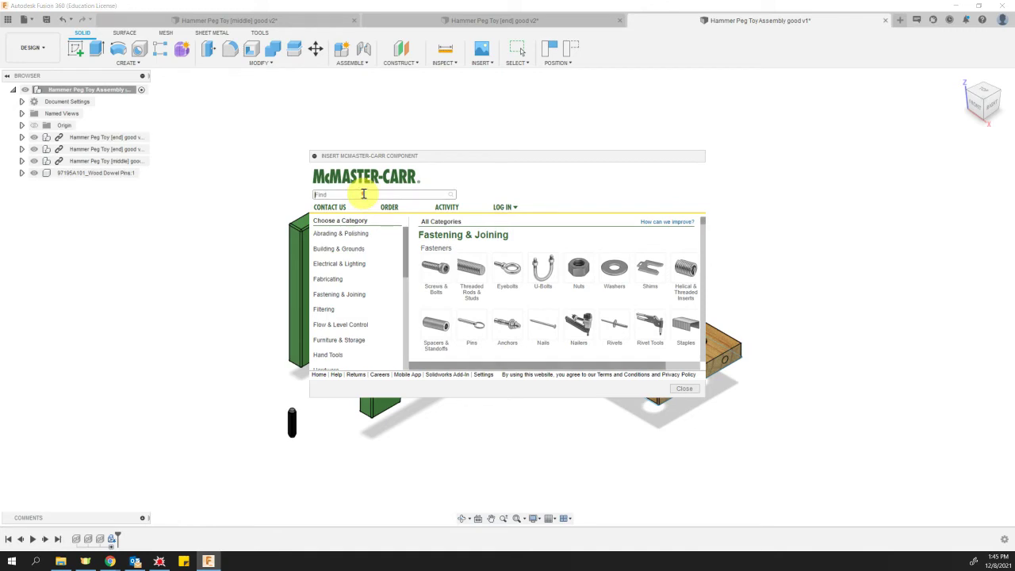
type("971")
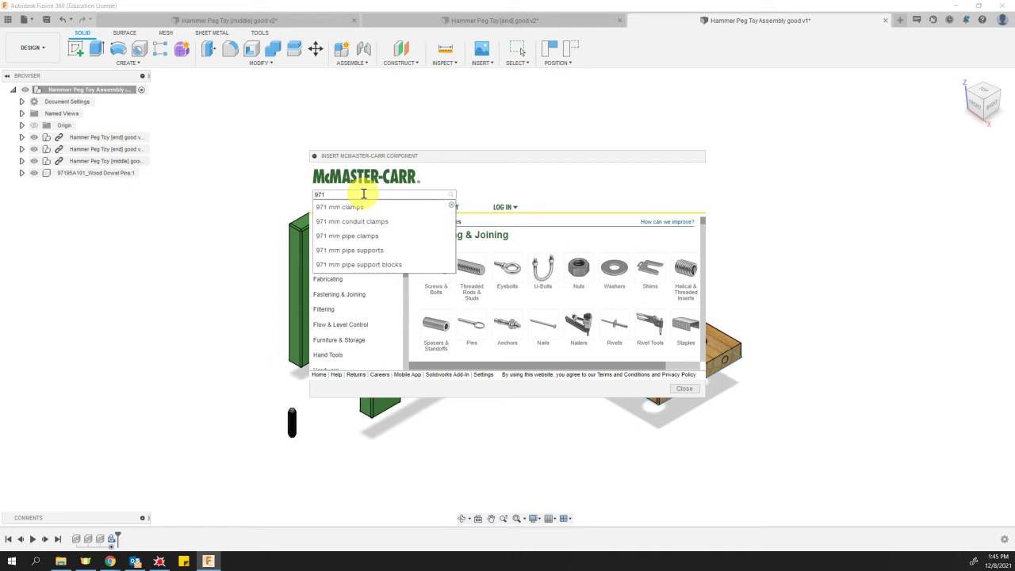
type("95a10")
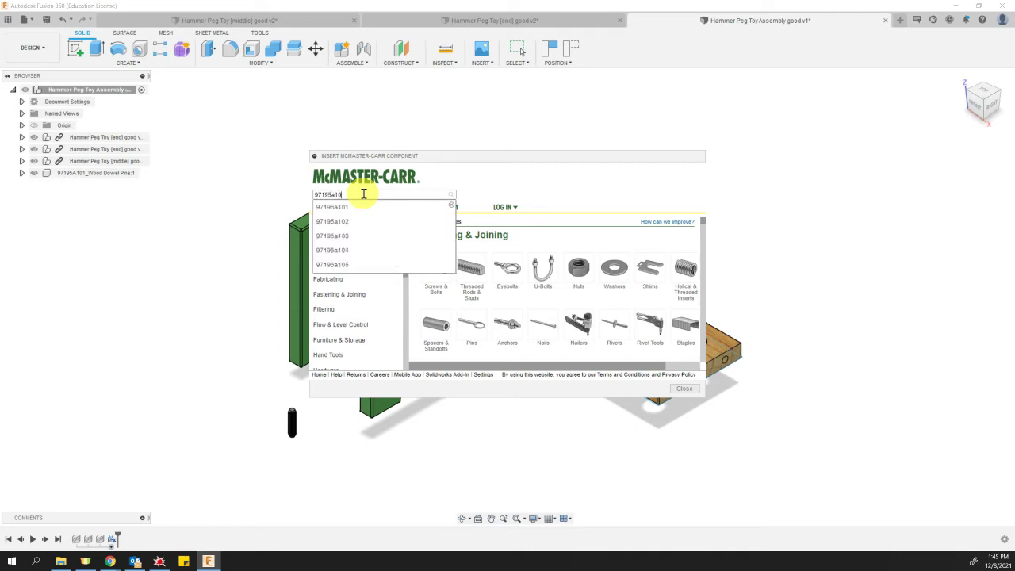
type("1")
double_click(353, 194)
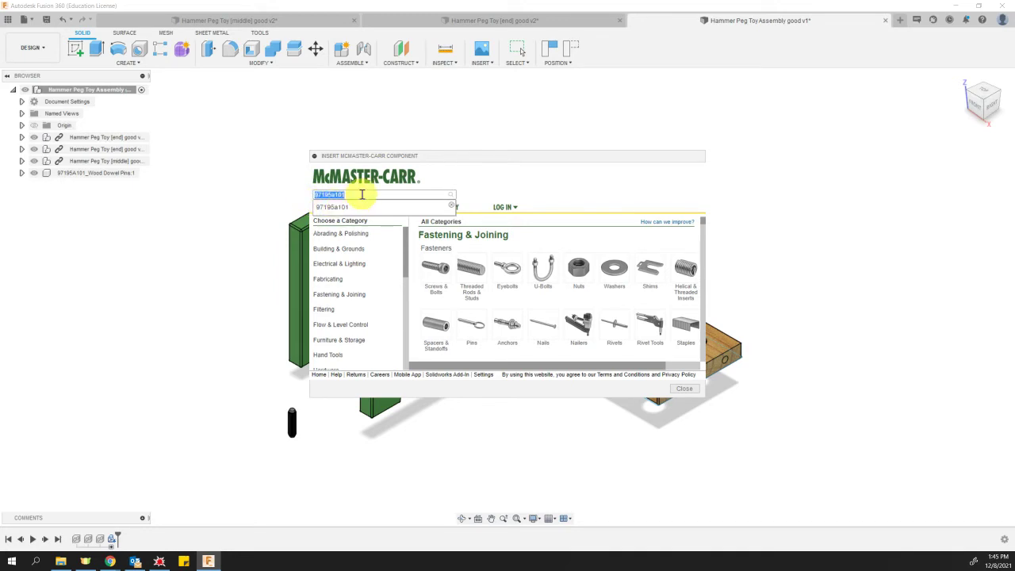
key("Return")
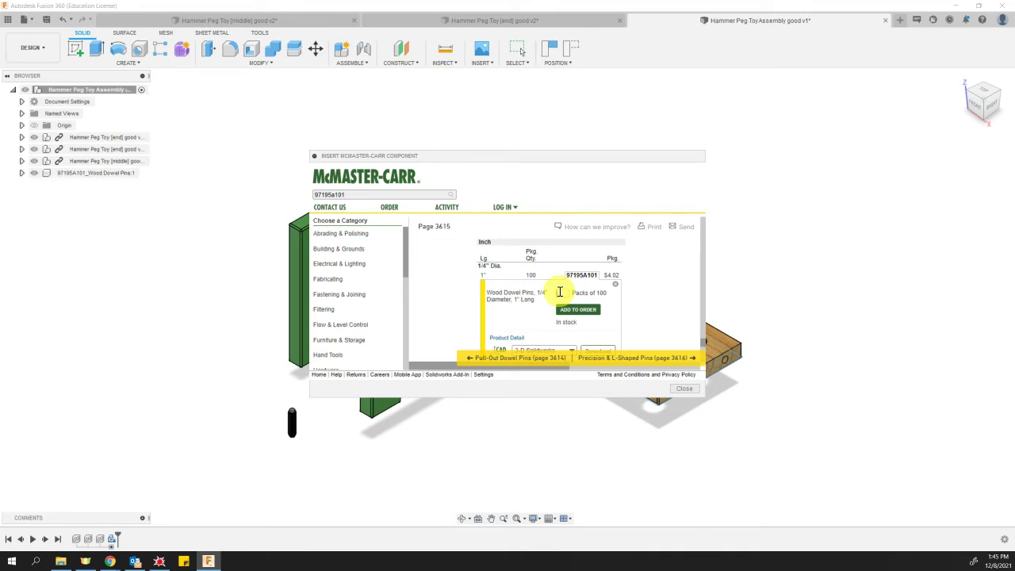
scroll(560, 291, "down", 1)
left_click(547, 322)
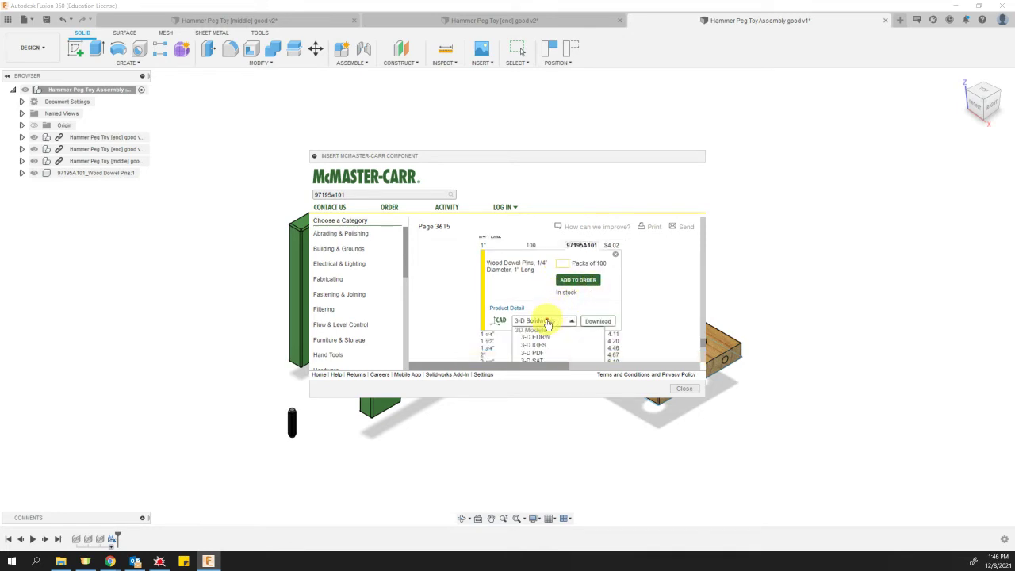
scroll(547, 324, "down", 1)
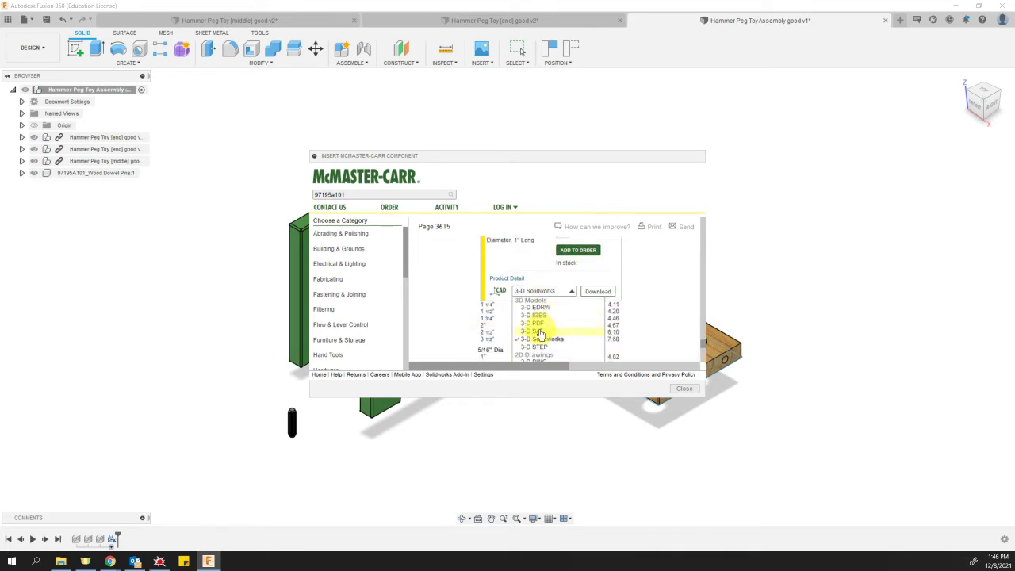
left_click(537, 331)
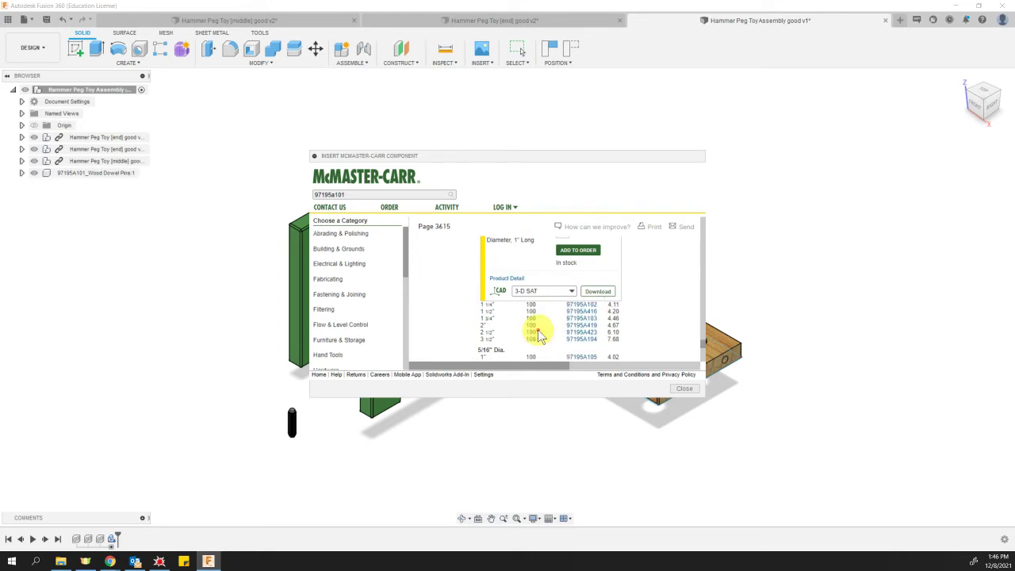
left_click(596, 291)
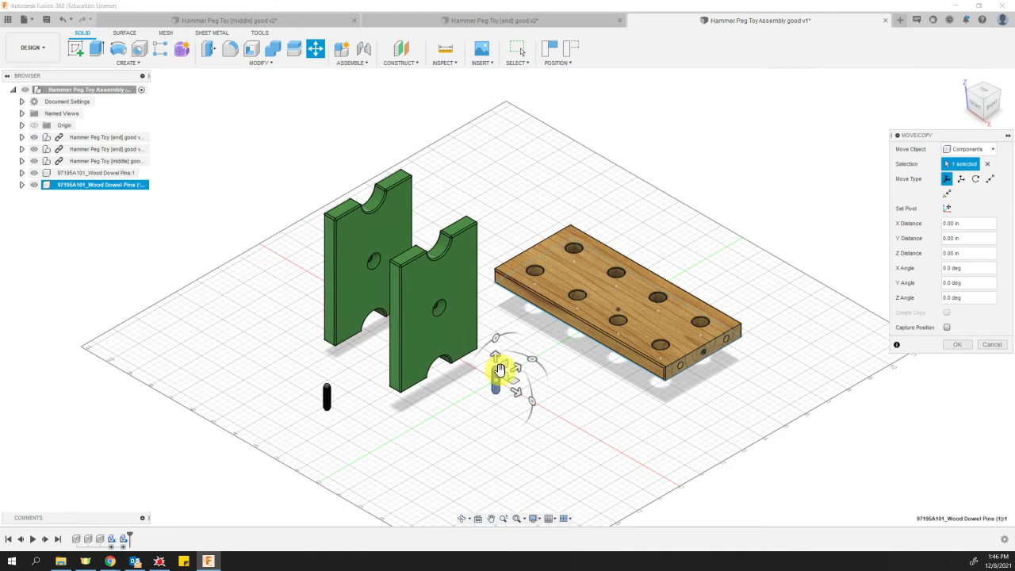
Drag the new dowel pin forward and alongside the first pin, then confirm the move.
left_click_drag(515, 382, 386, 408)
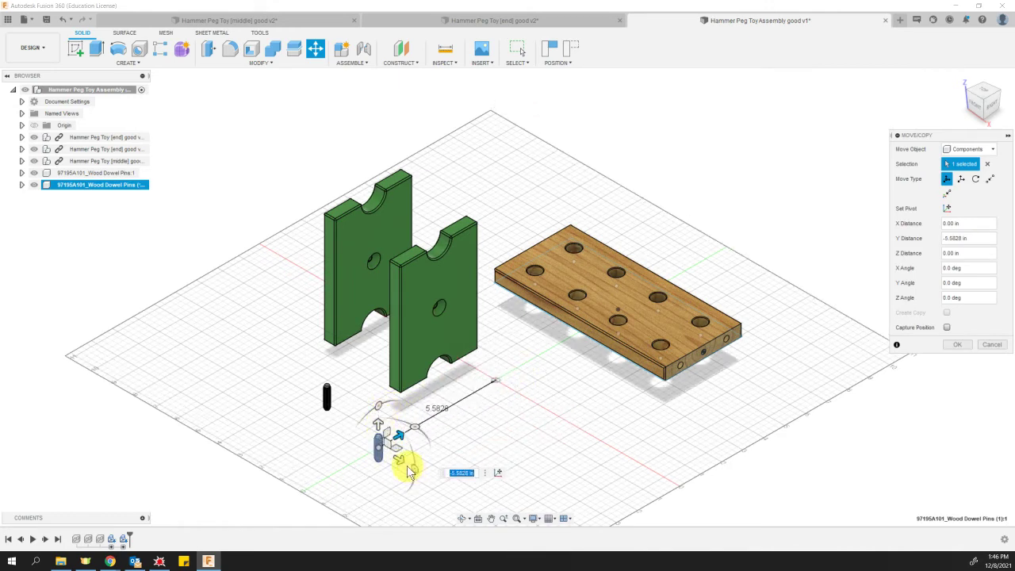
left_click_drag(399, 464, 361, 445)
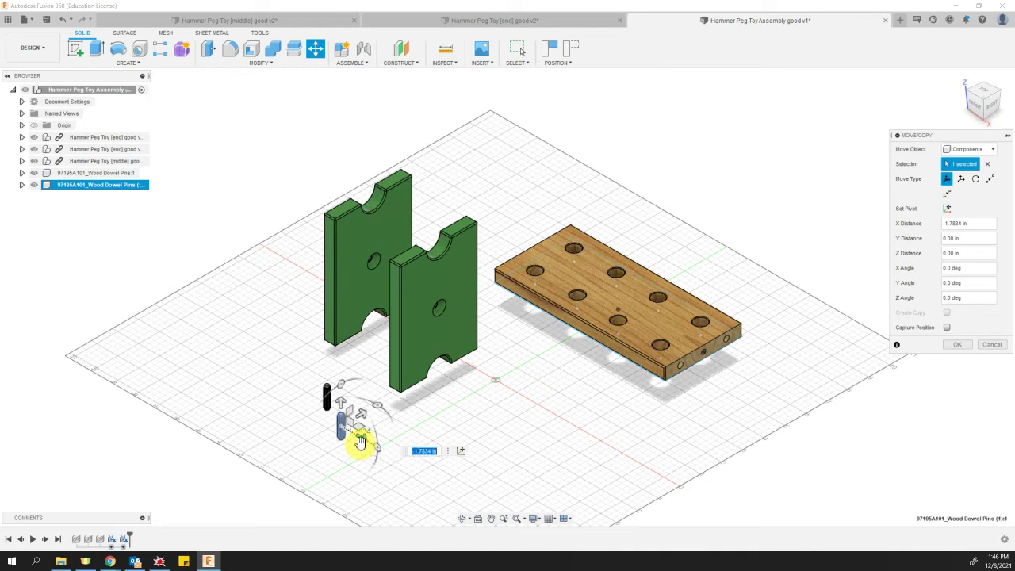
key("Return")
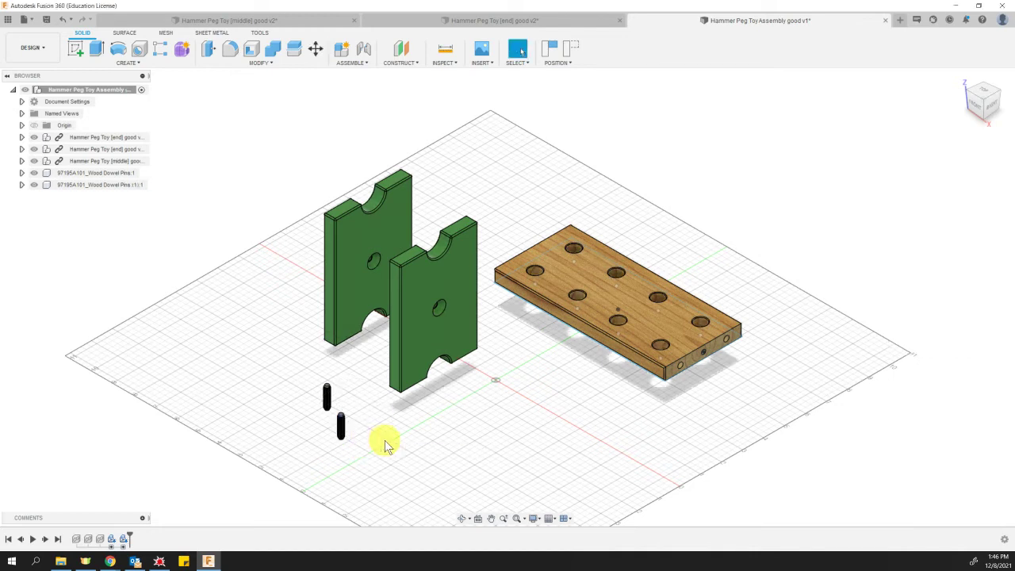
Reopen the McMaster-Carr catalog, paste part number 97195a101, view its page, then close the window.
left_click(485, 63)
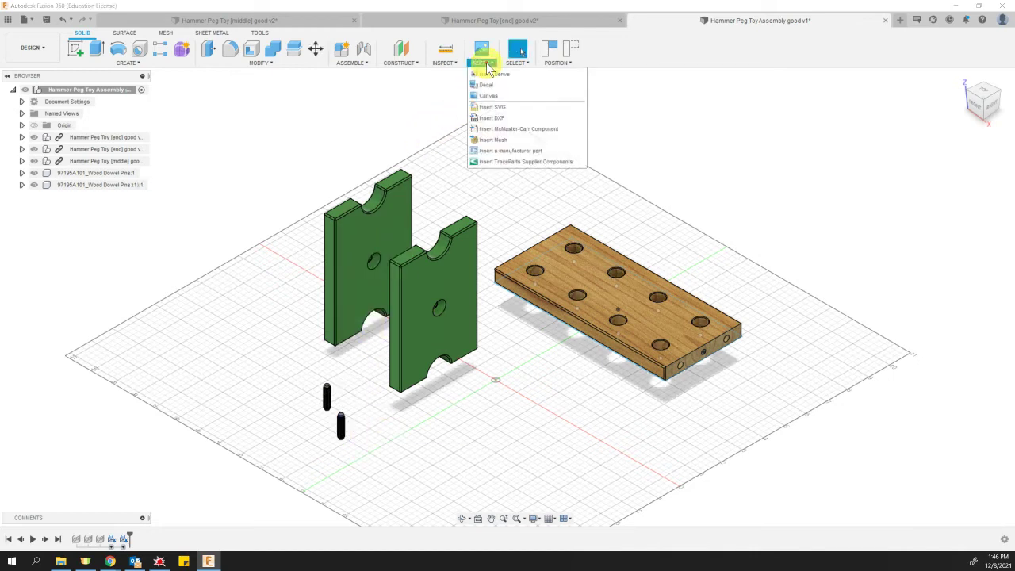
left_click(501, 128)
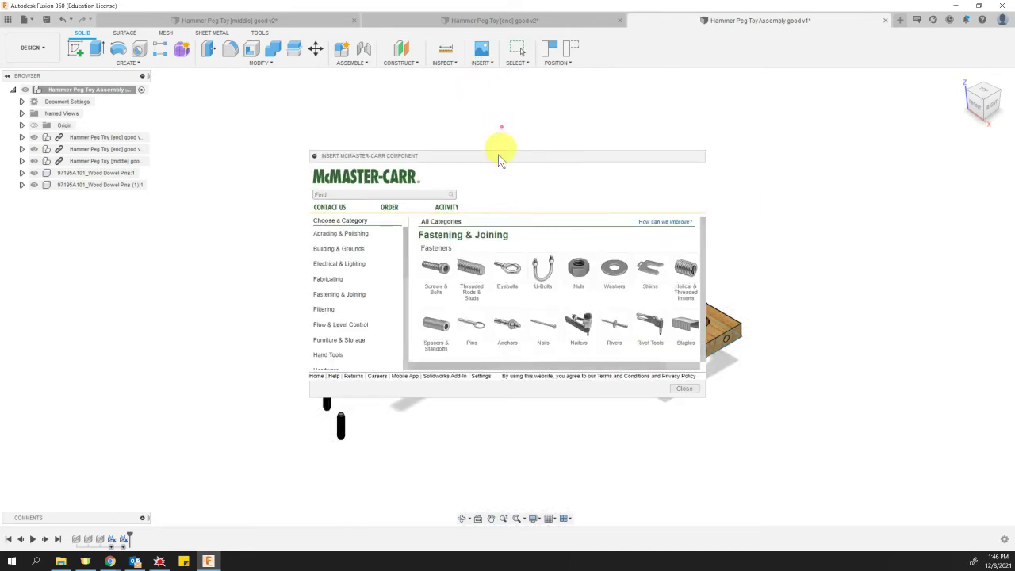
left_click(357, 194)
key("ctrl+v")
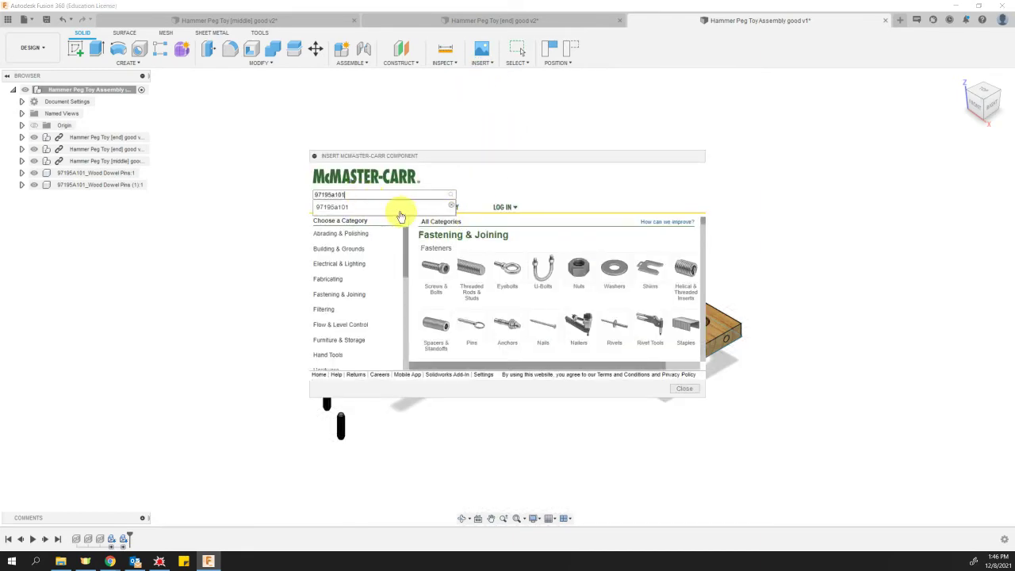
left_click(394, 207)
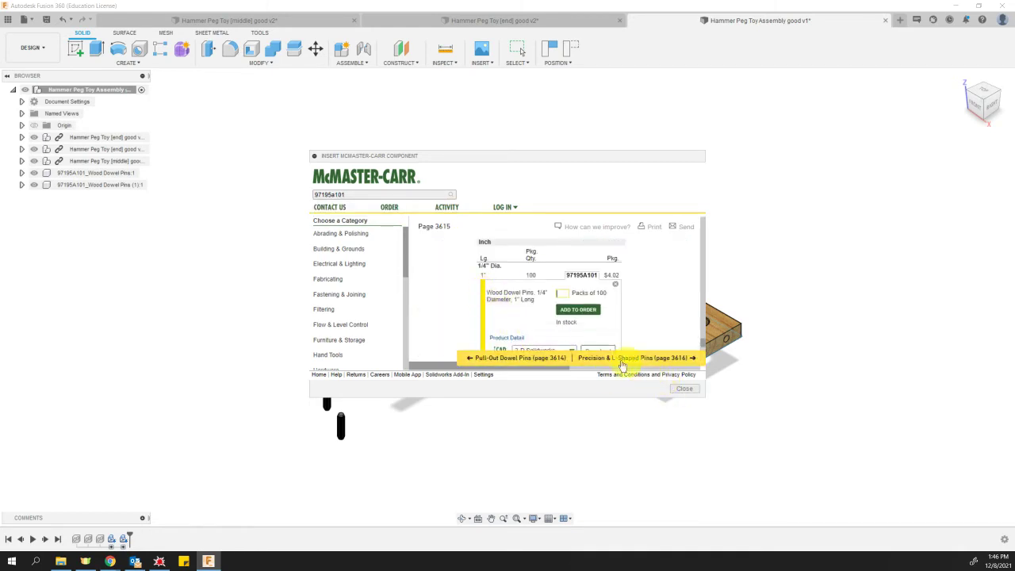
left_click(685, 387)
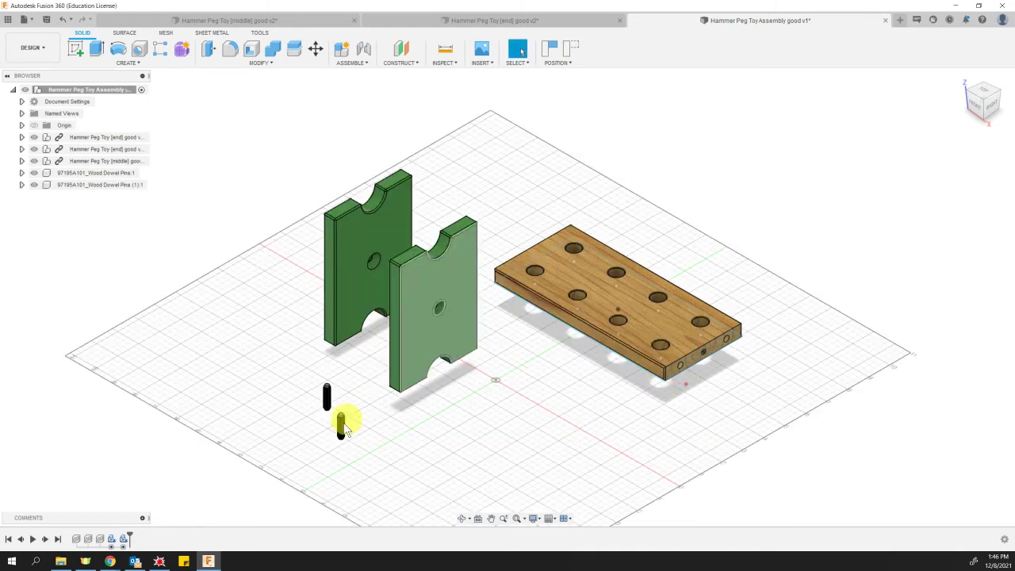
Select the lower pin, delete and undo, then drag the pin left in front of the end pieces.
left_click(280, 381)
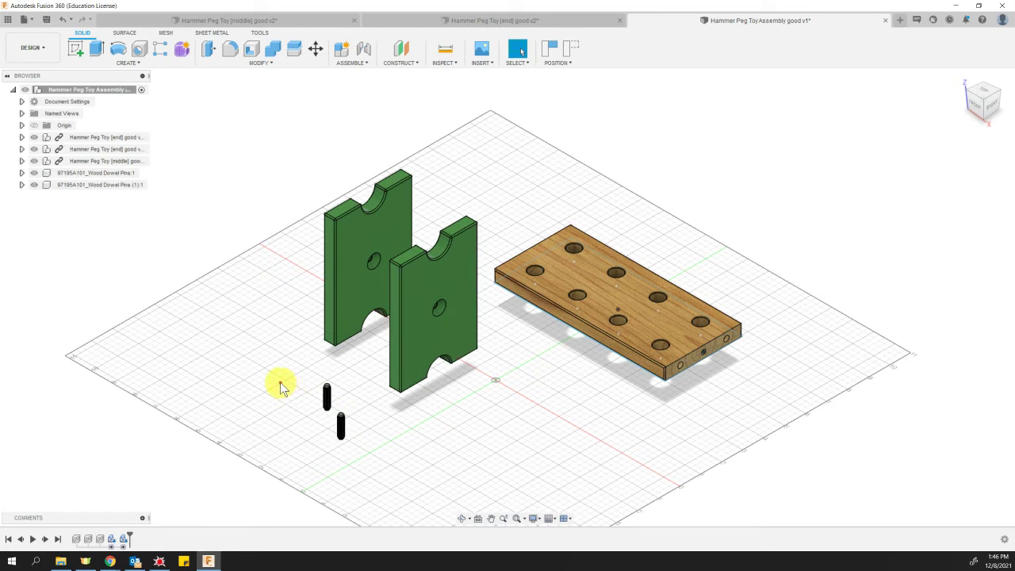
left_click(343, 429)
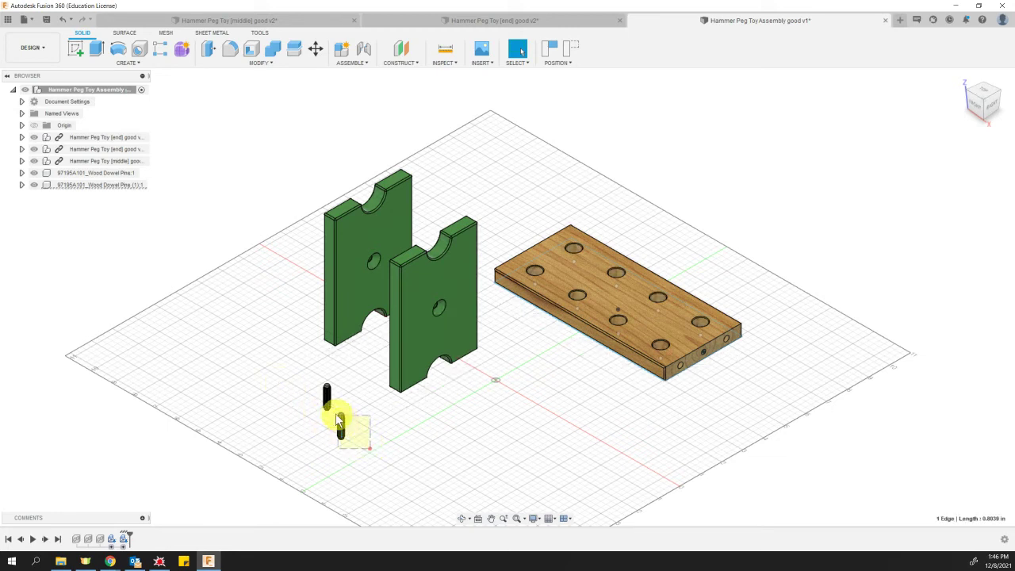
key("Delete")
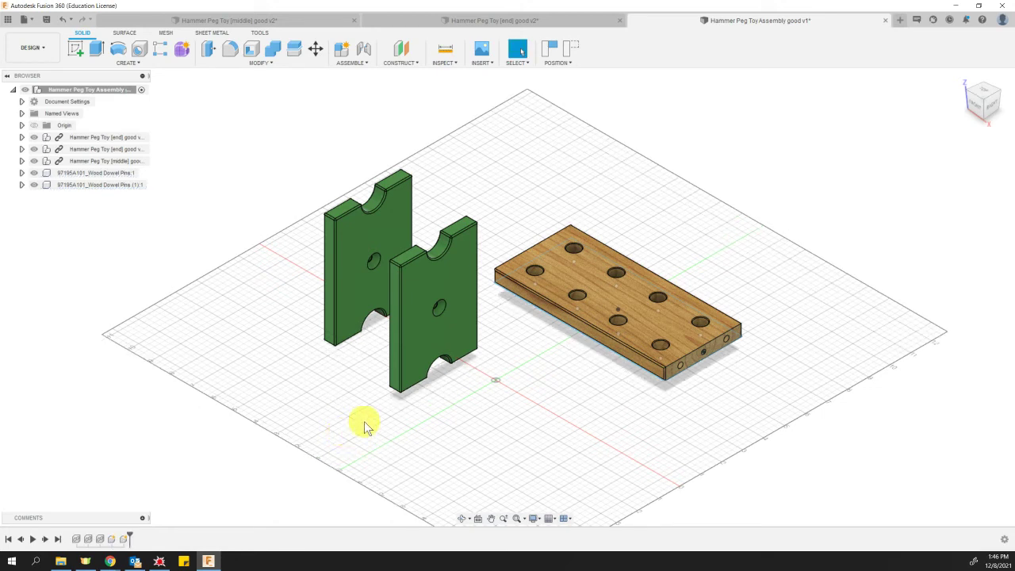
key("ctrl+z")
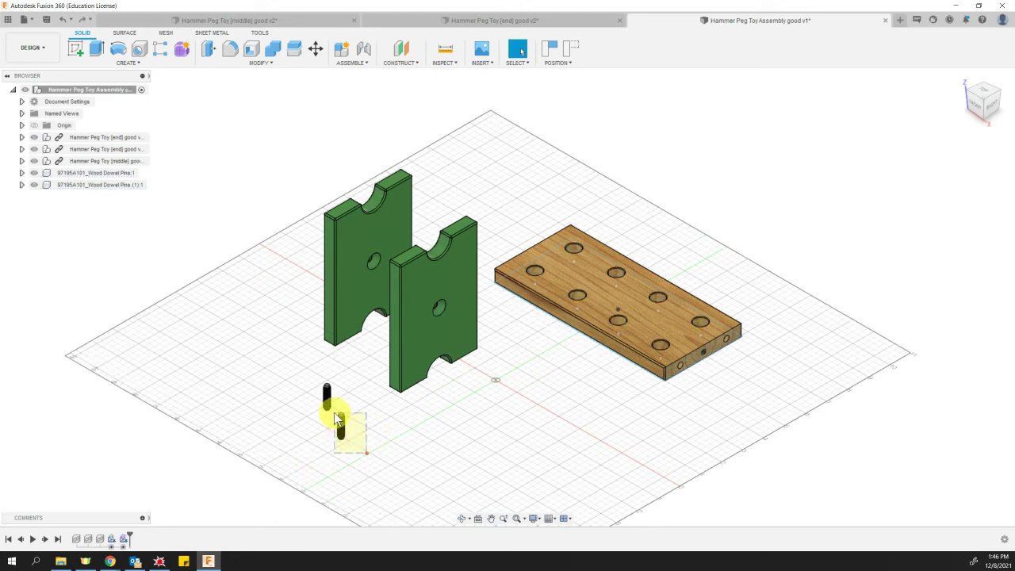
scroll(349, 393, "up", 3)
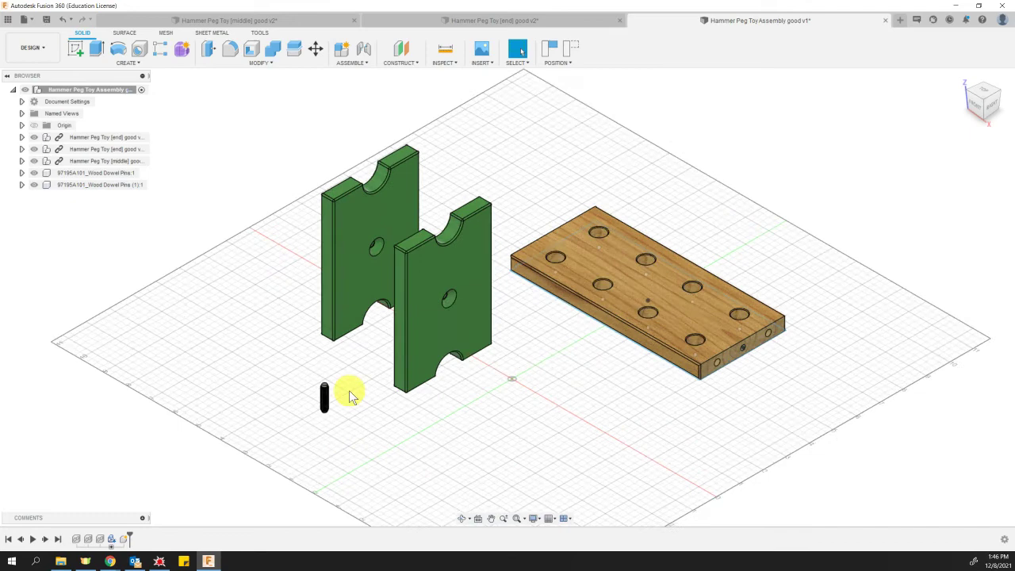
scroll(337, 404, "up", 1)
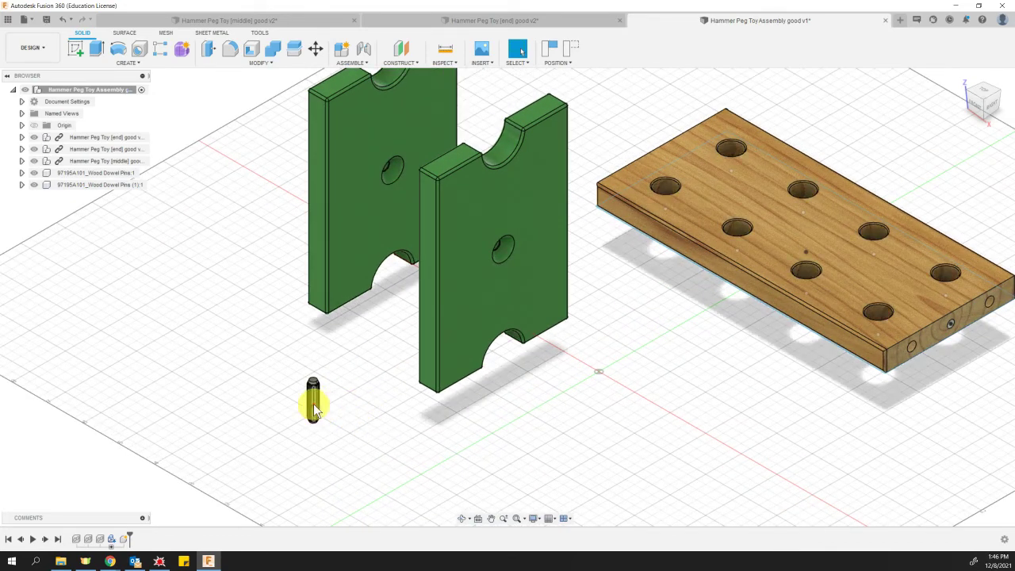
left_click_drag(316, 409, 208, 388)
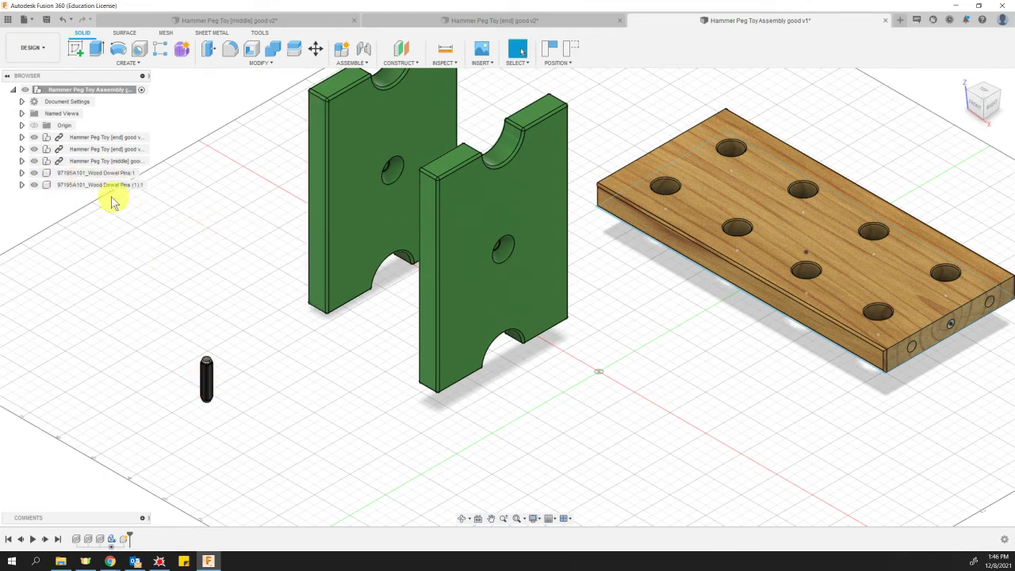
Delete the 'Wood Dowel Pins (1):1' component from the Browser.
left_click(61, 186)
right_click(62, 187)
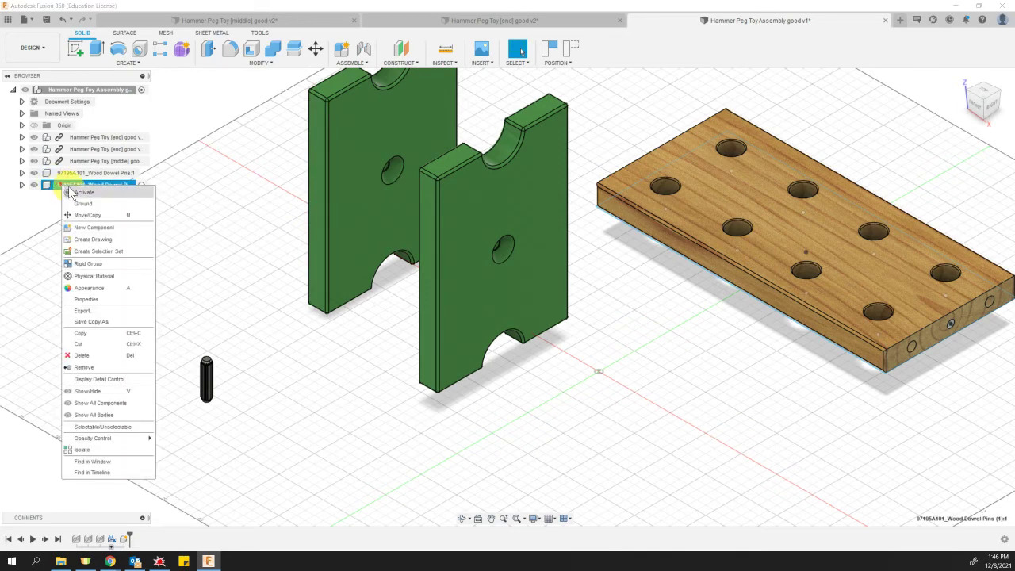
left_click(101, 355)
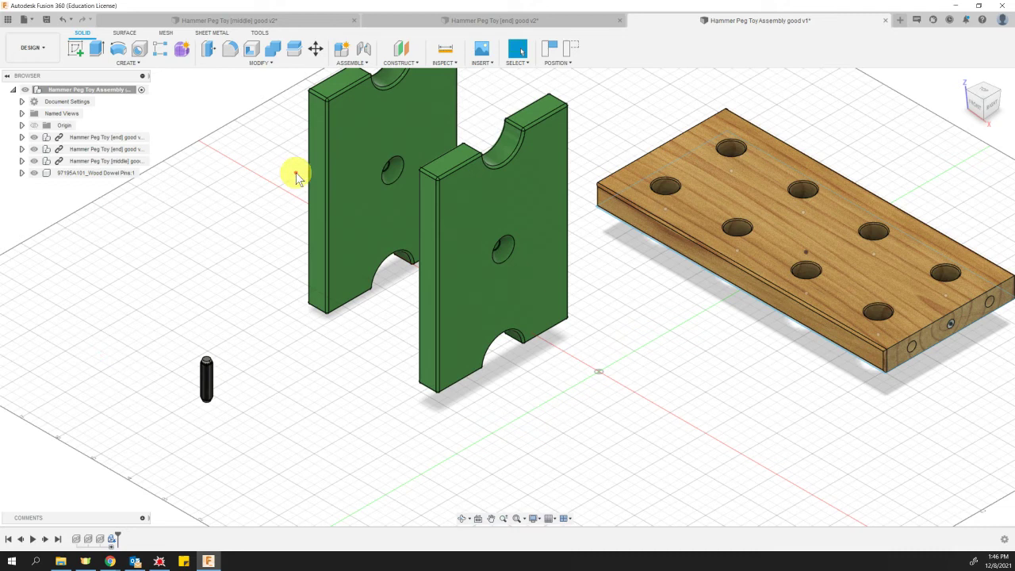
With Move Object set to Components, copy the dowel pin and offset it -0.6805 in along X.
left_click(316, 50)
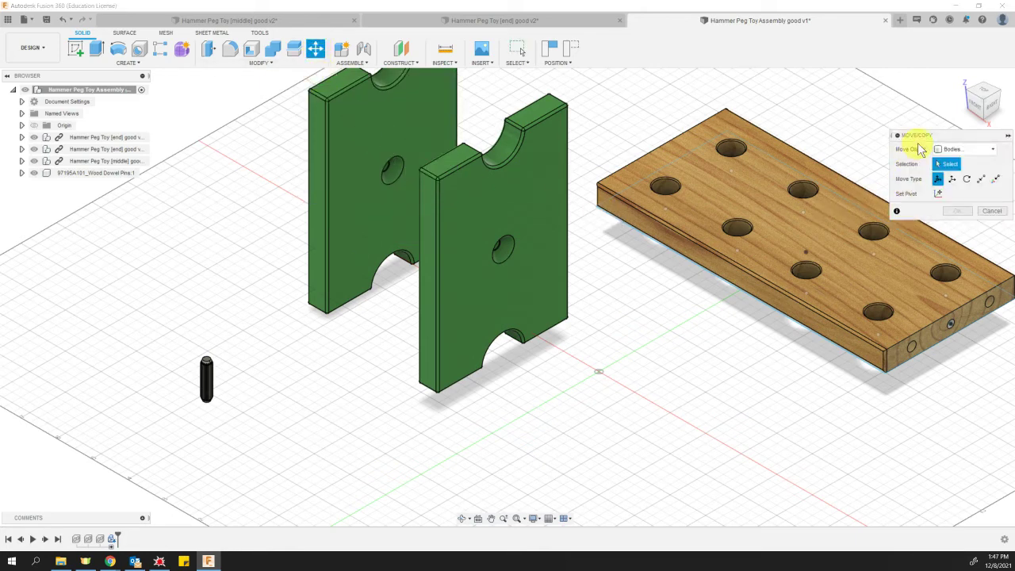
left_click_drag(922, 135, 851, 124)
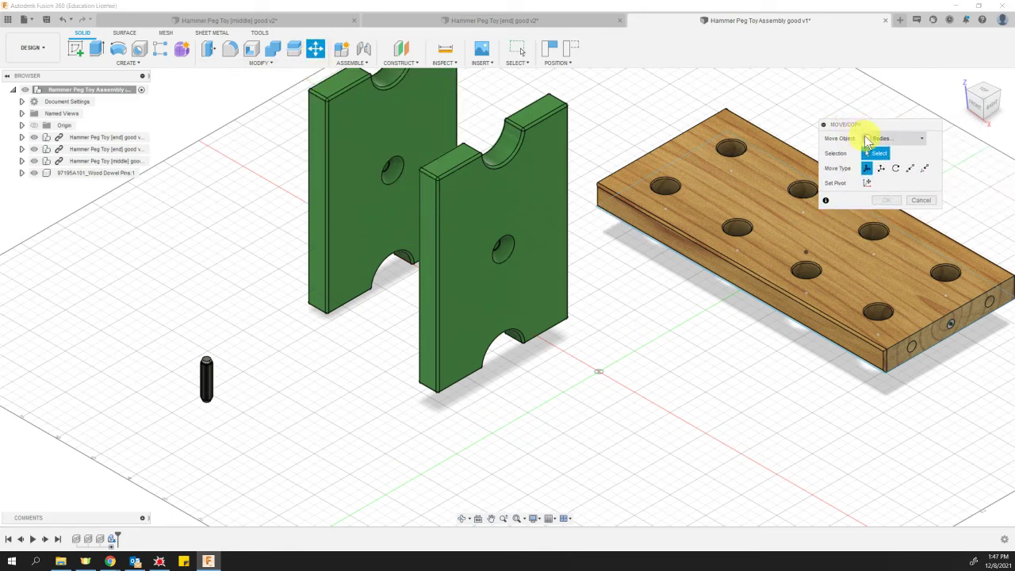
left_click(879, 139)
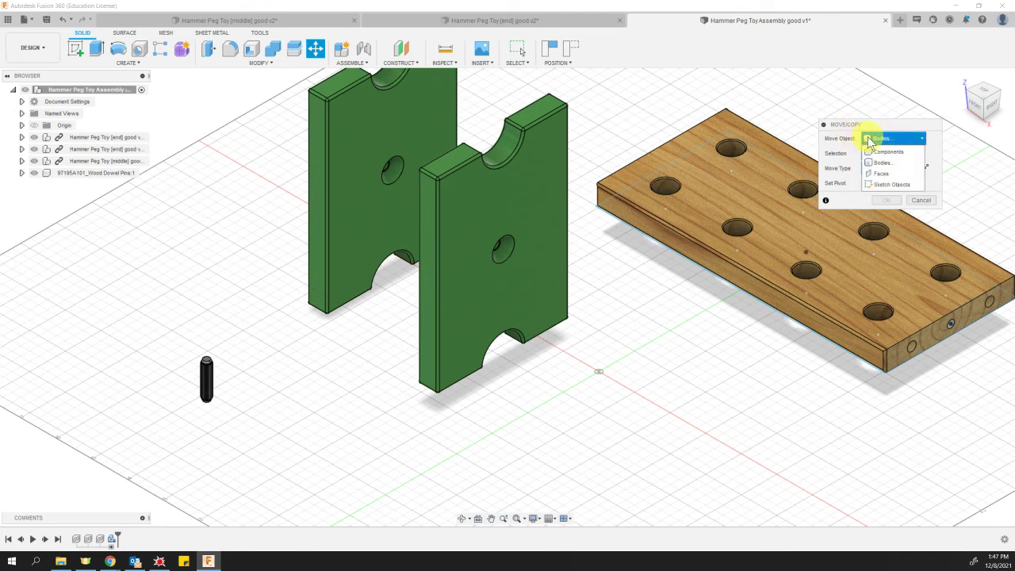
left_click(888, 151)
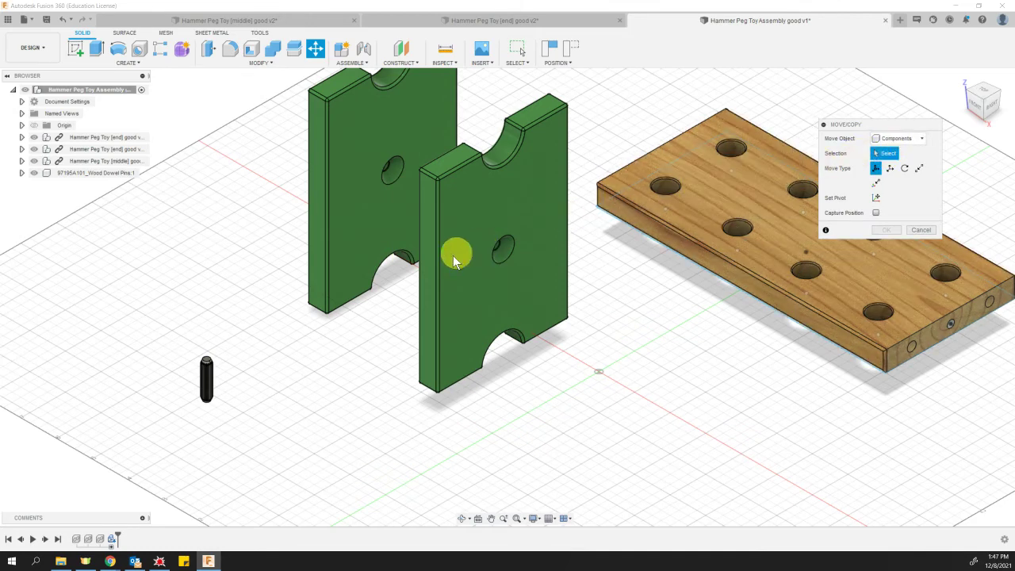
left_click(206, 373)
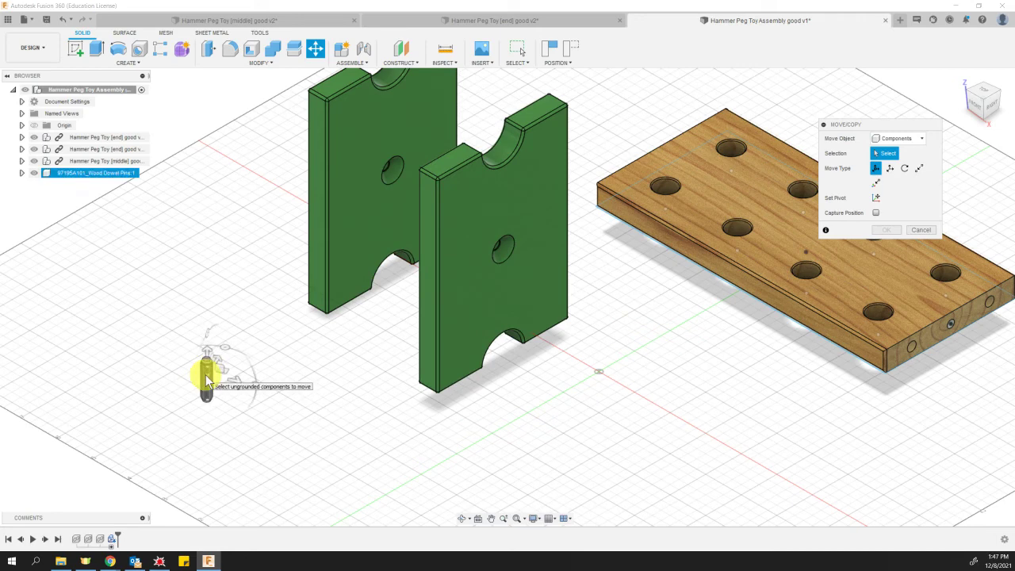
left_click(191, 337)
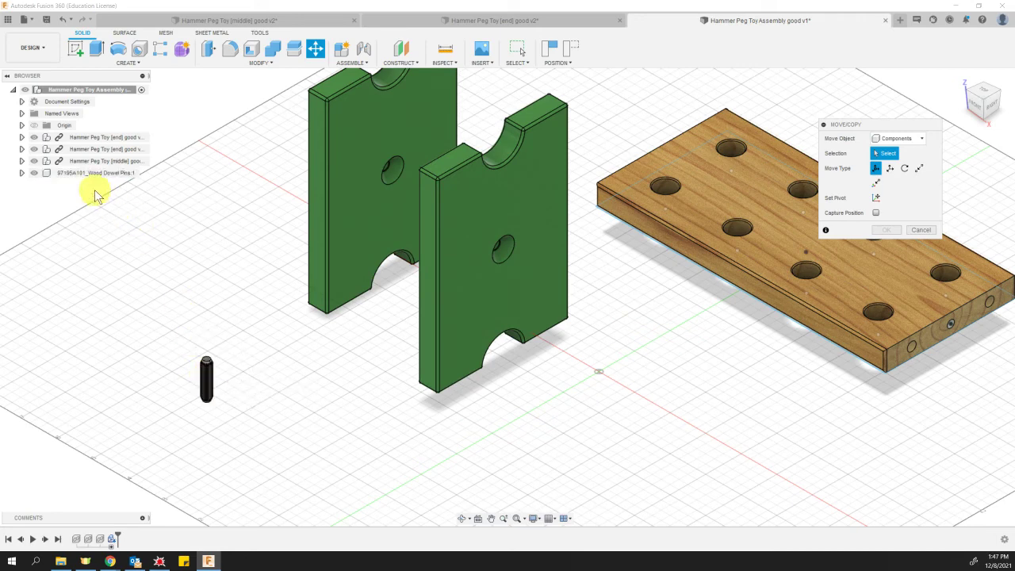
left_click(85, 178)
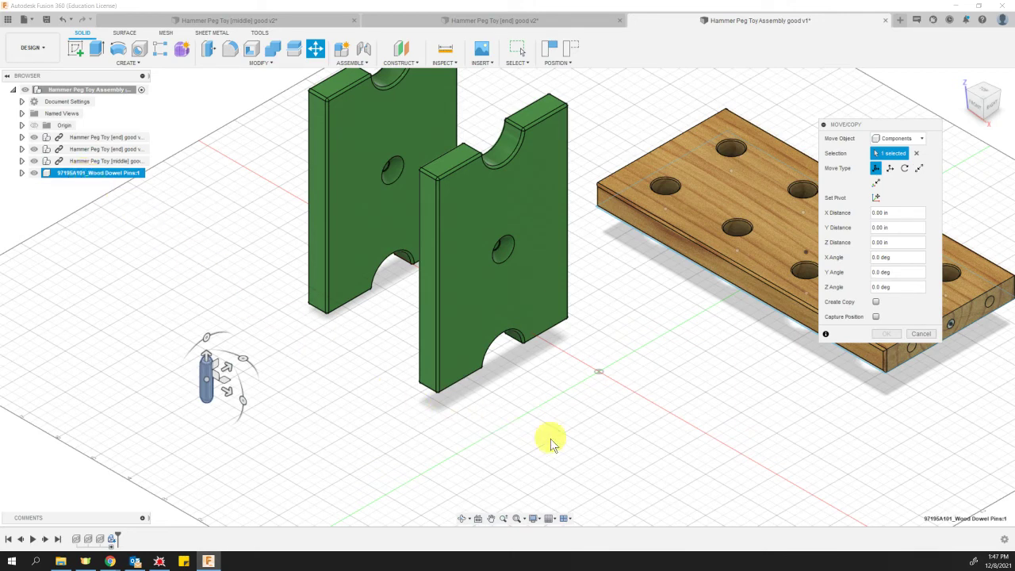
left_click(876, 301)
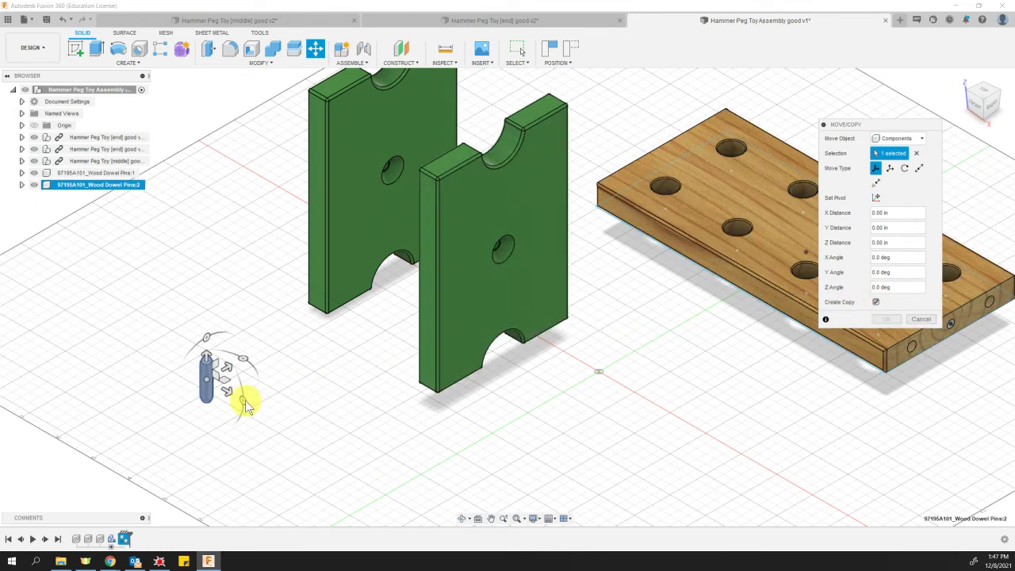
left_click_drag(229, 389, 204, 384)
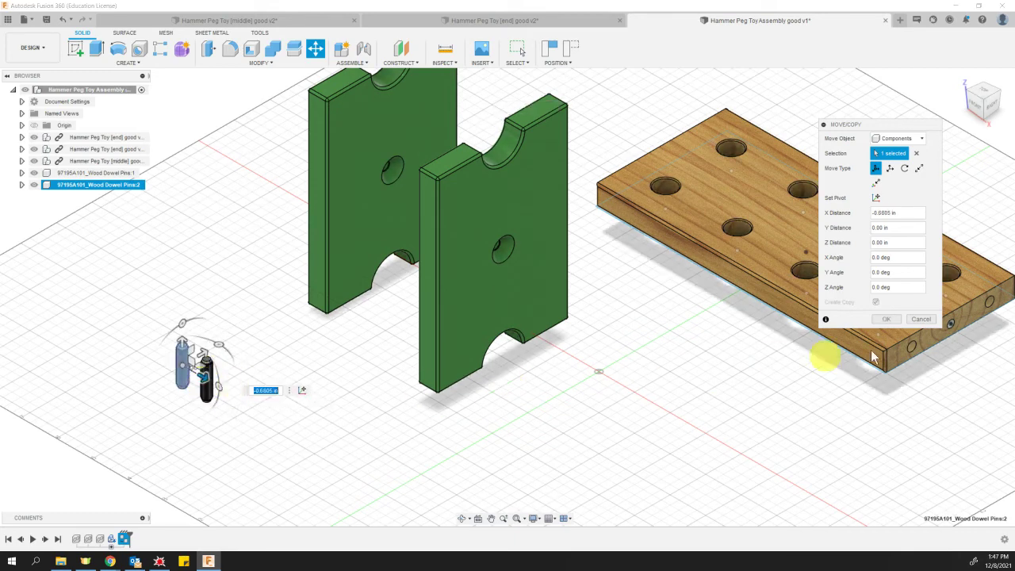
left_click(887, 320)
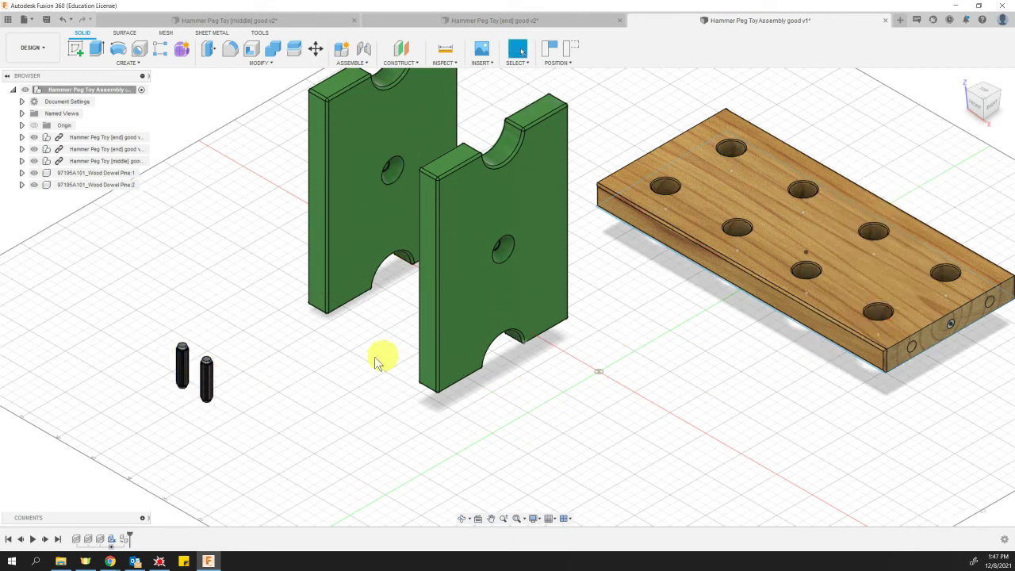
left_click(187, 88)
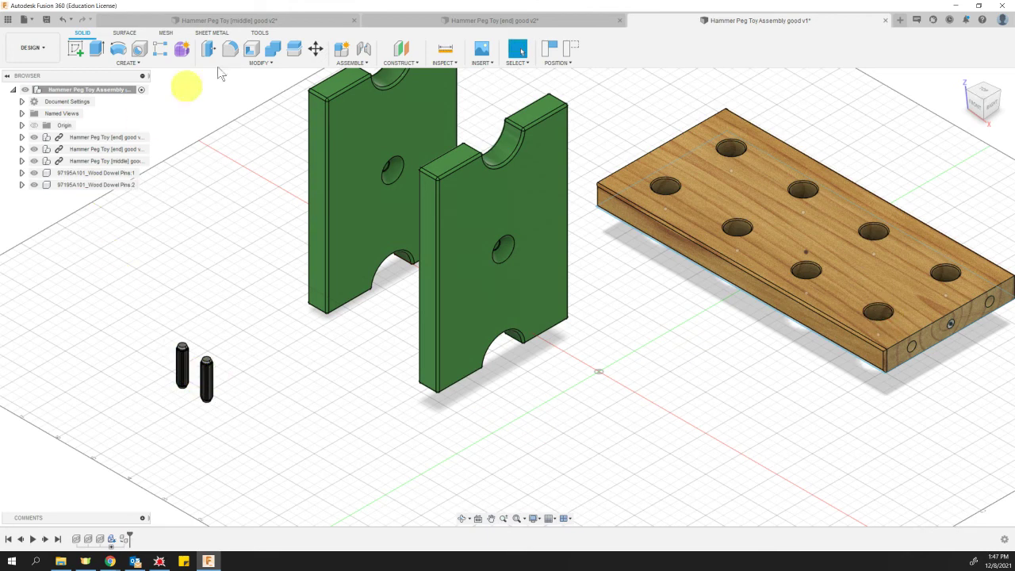
Copy Wood Dowel Pins:2 and offset the new pin about -1.472 in along Y.
left_click(316, 48)
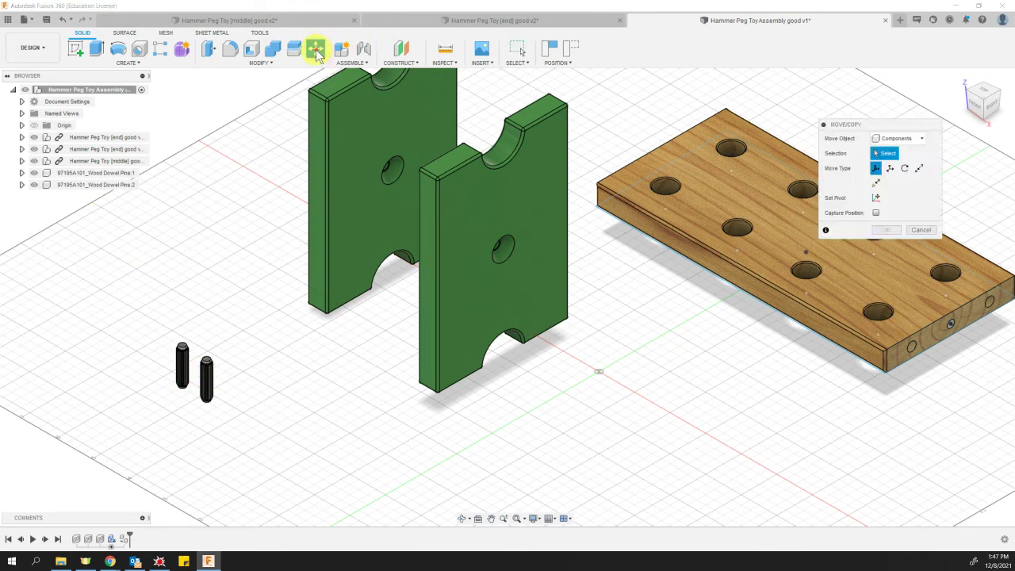
left_click(211, 379)
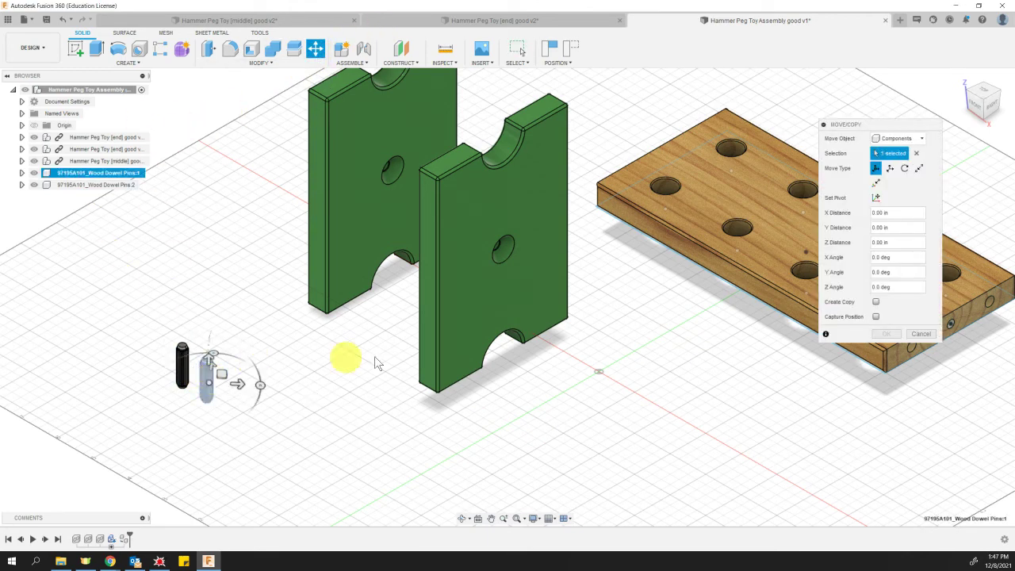
left_click(876, 303)
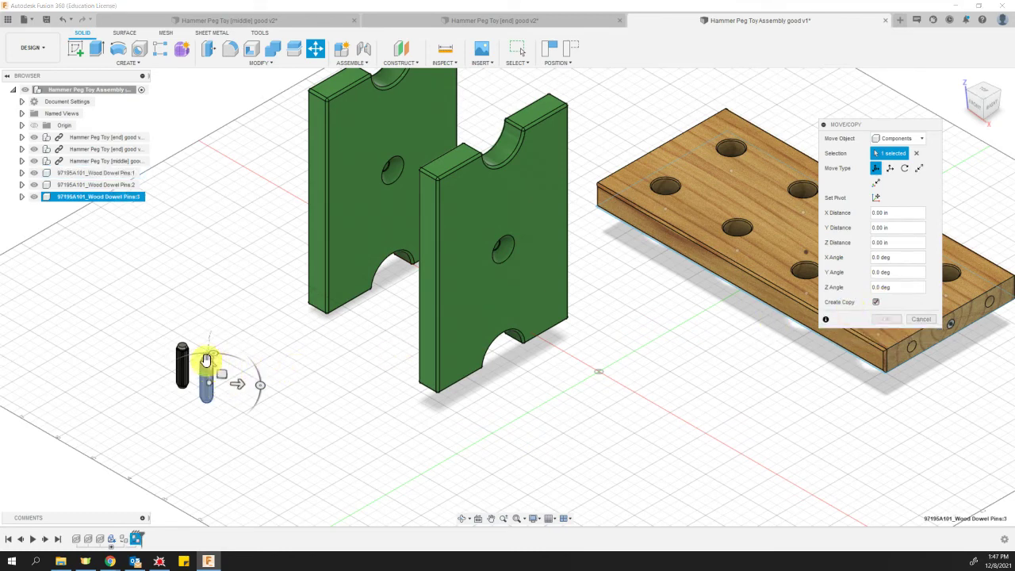
left_click_drag(205, 360, 181, 419)
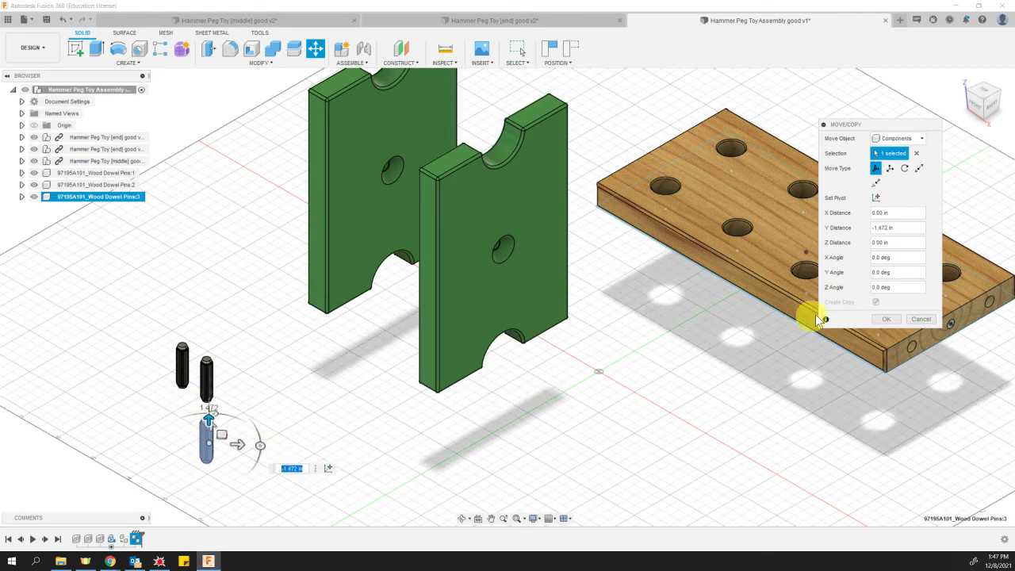
left_click(886, 319)
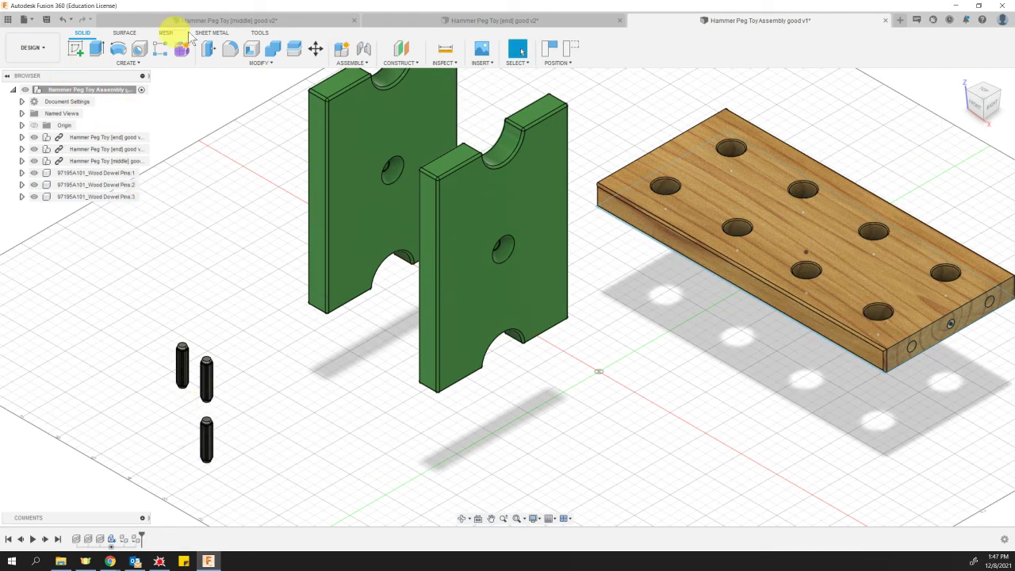
left_click(315, 48)
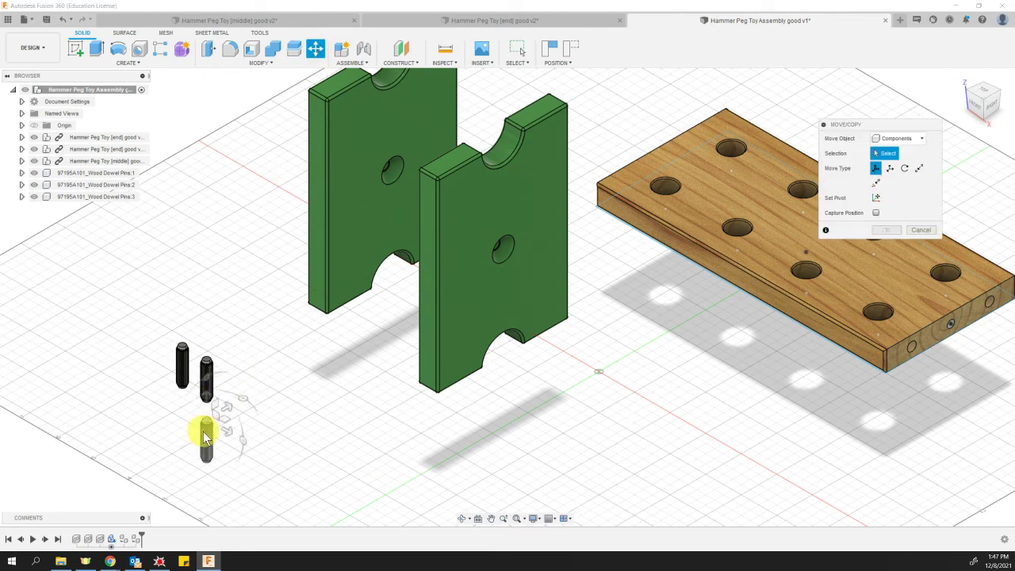
left_click(177, 359)
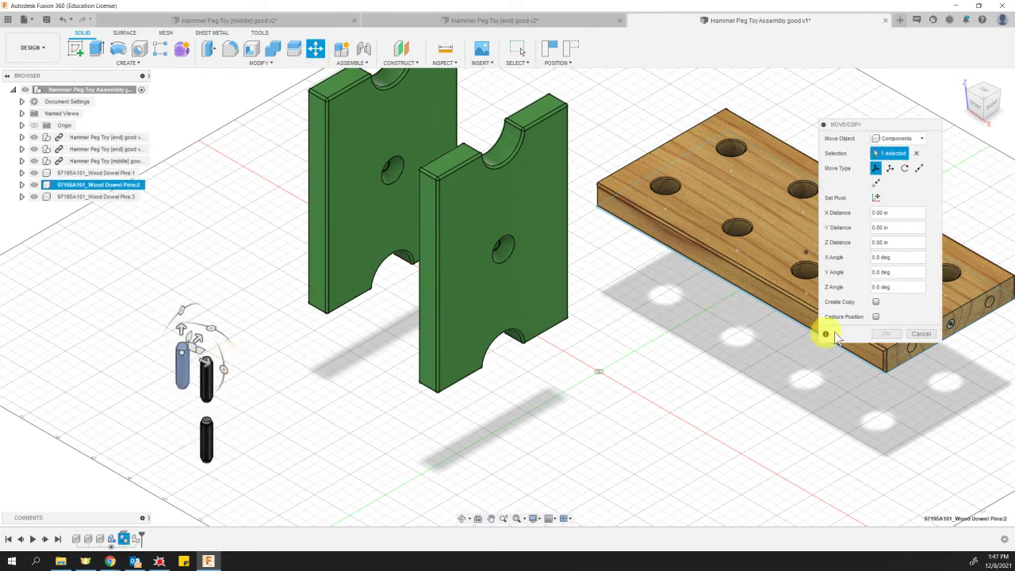
left_click(876, 302)
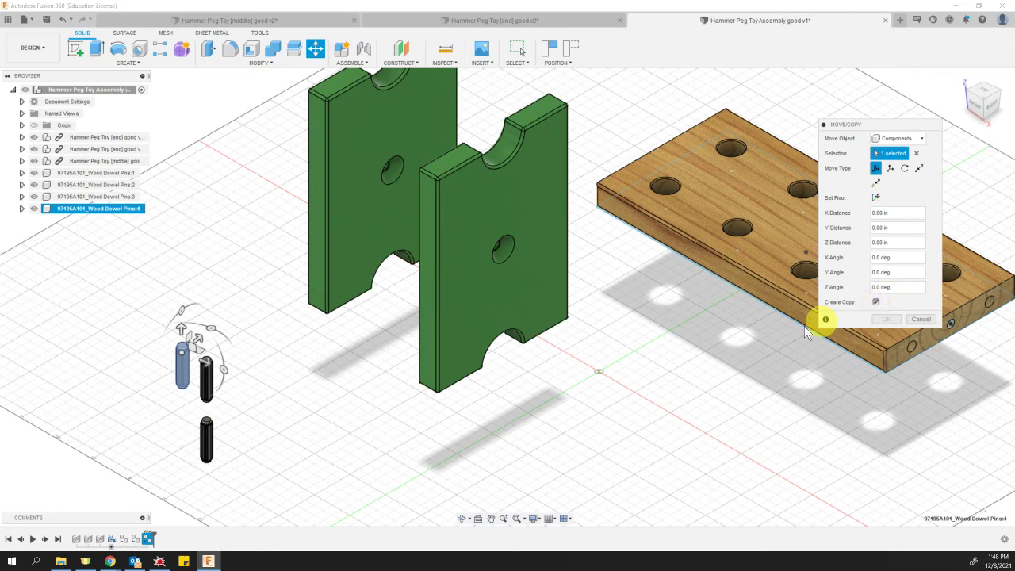
left_click_drag(204, 356, 162, 346)
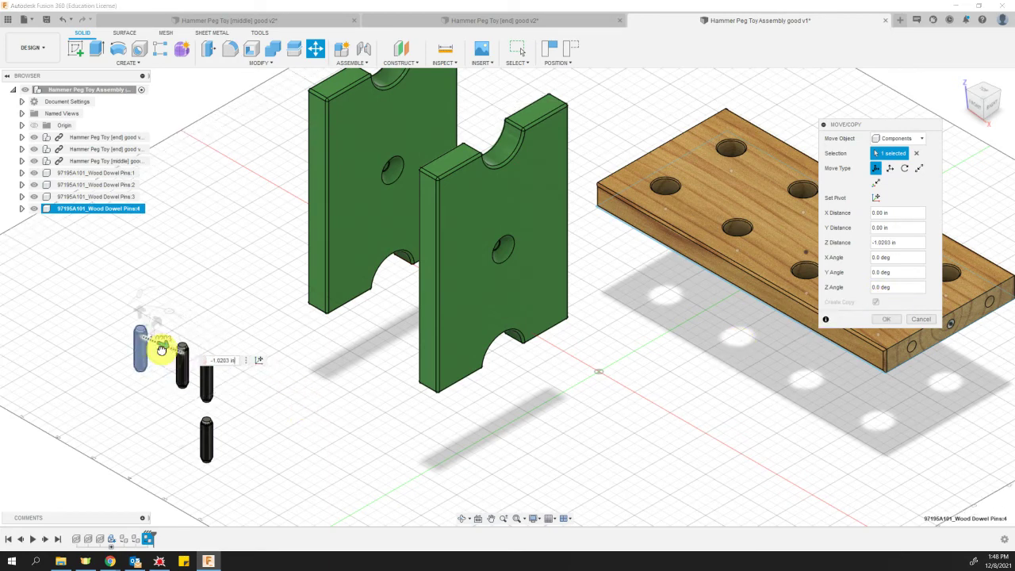
left_click(888, 319)
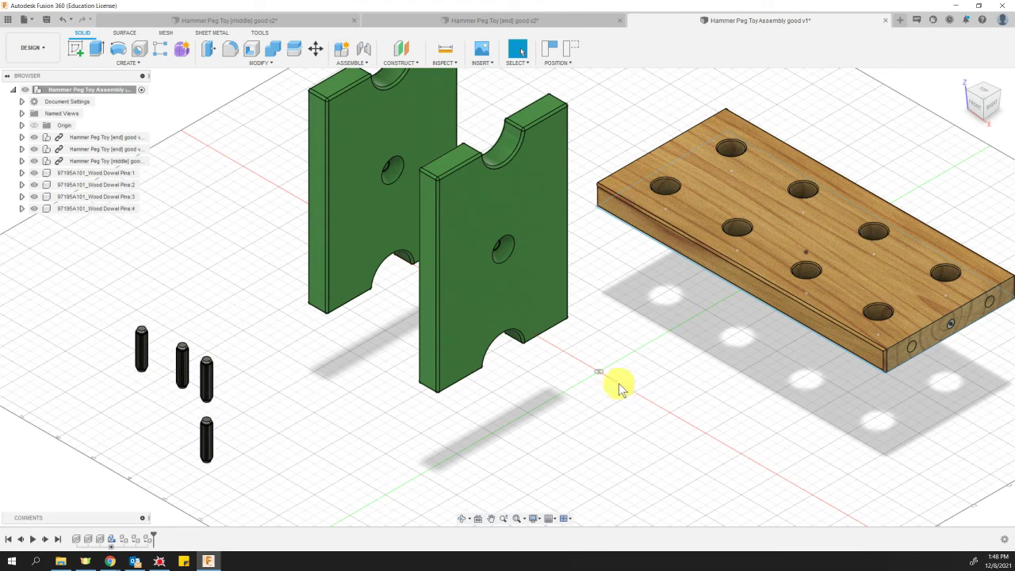
middle_click_drag(536, 392, 514, 387)
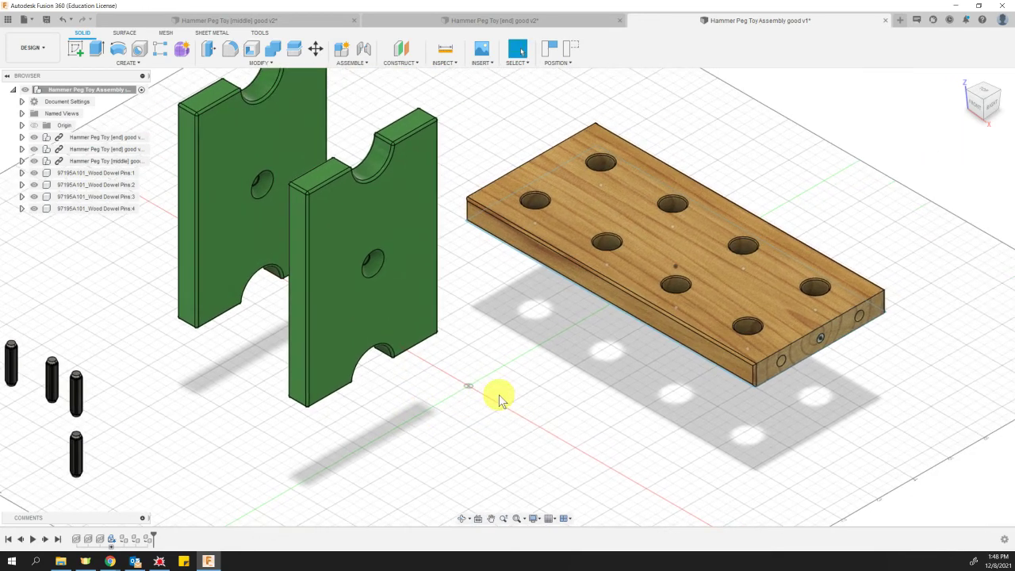
middle_click_drag(499, 398, 534, 396)
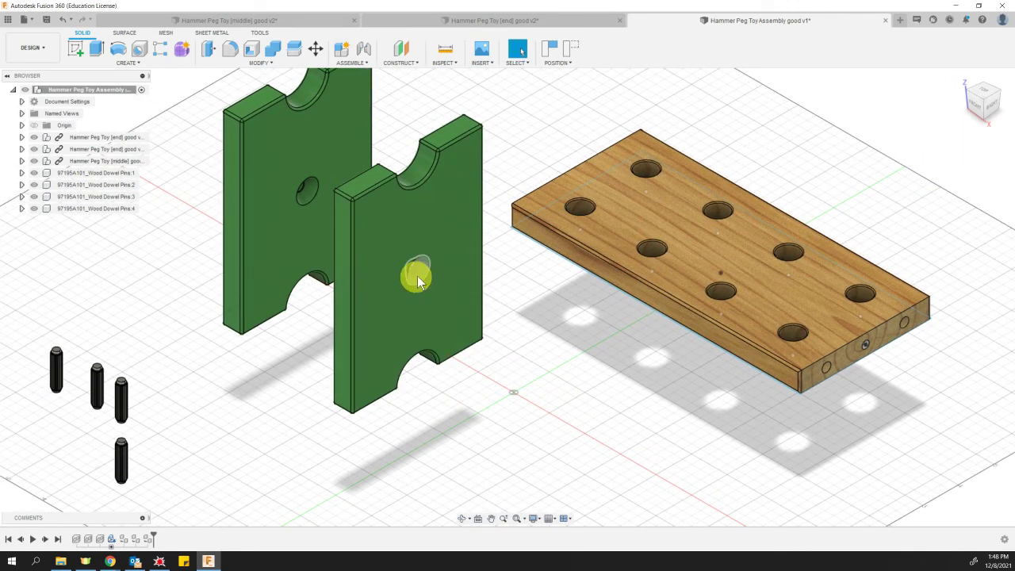
left_click(308, 192)
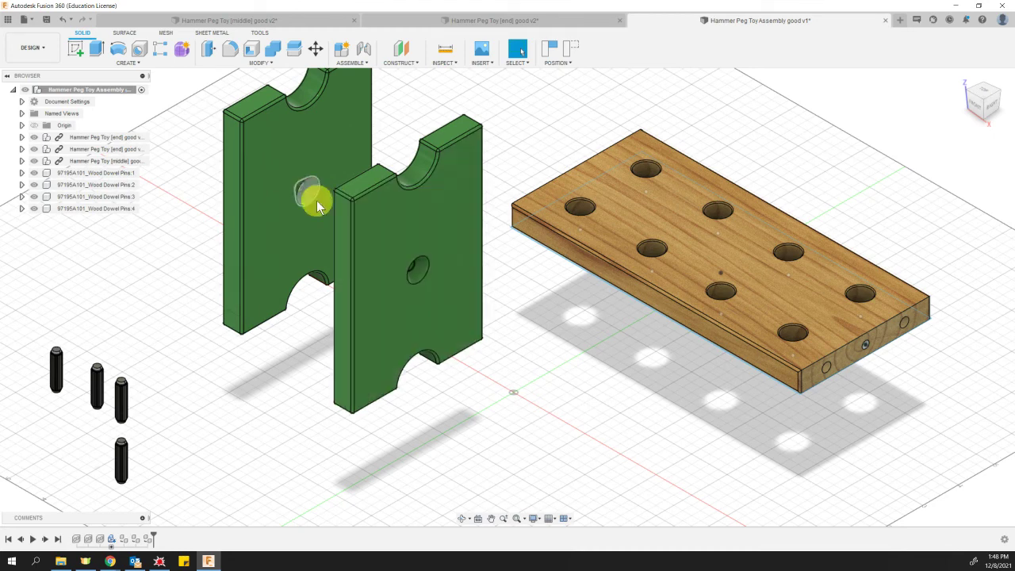
Search the McMaster-Carr catalog for 91253a548 and download the flat-head screw into the assembly.
left_click(481, 63)
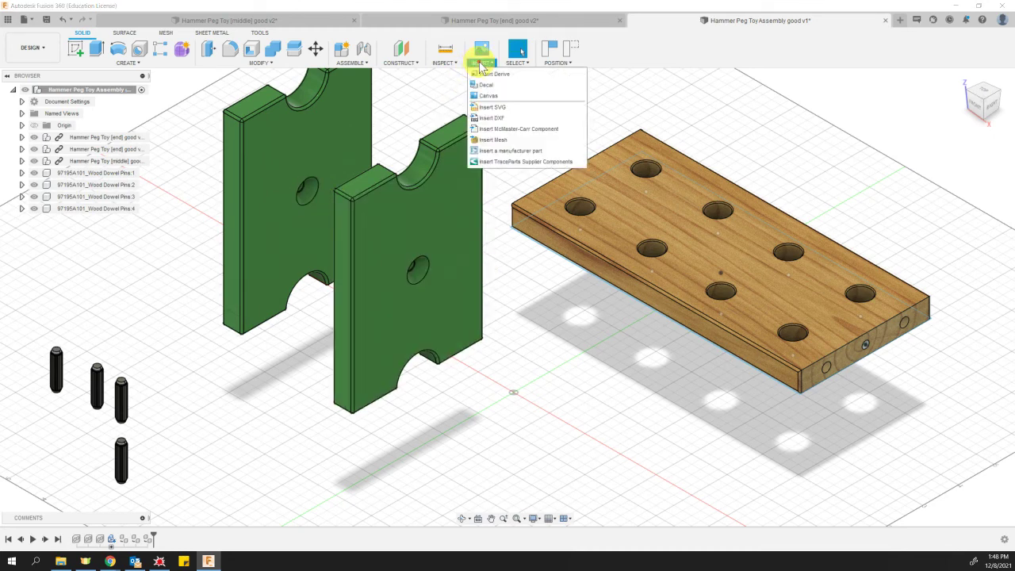
left_click(514, 129)
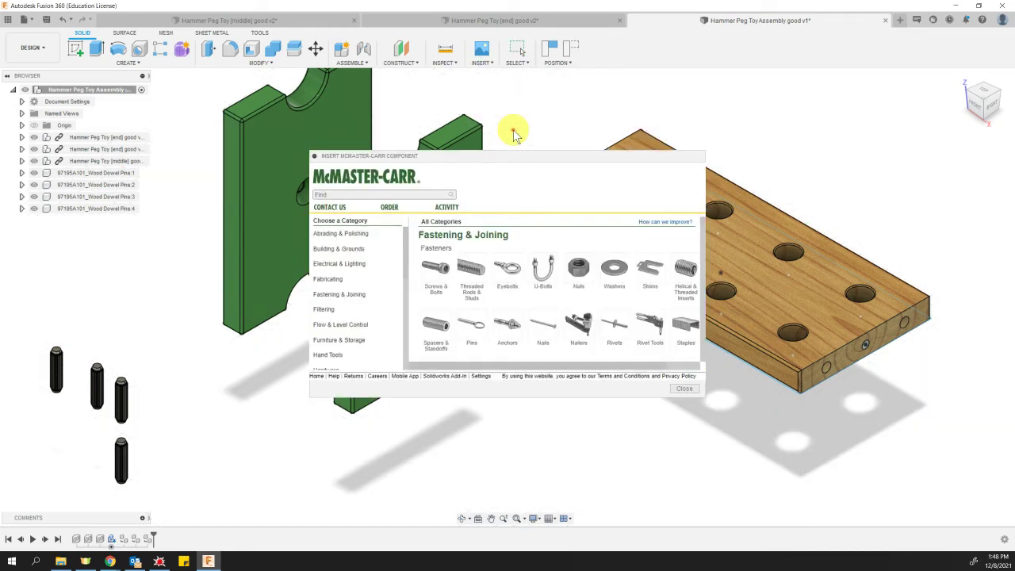
left_click(380, 196)
type("912")
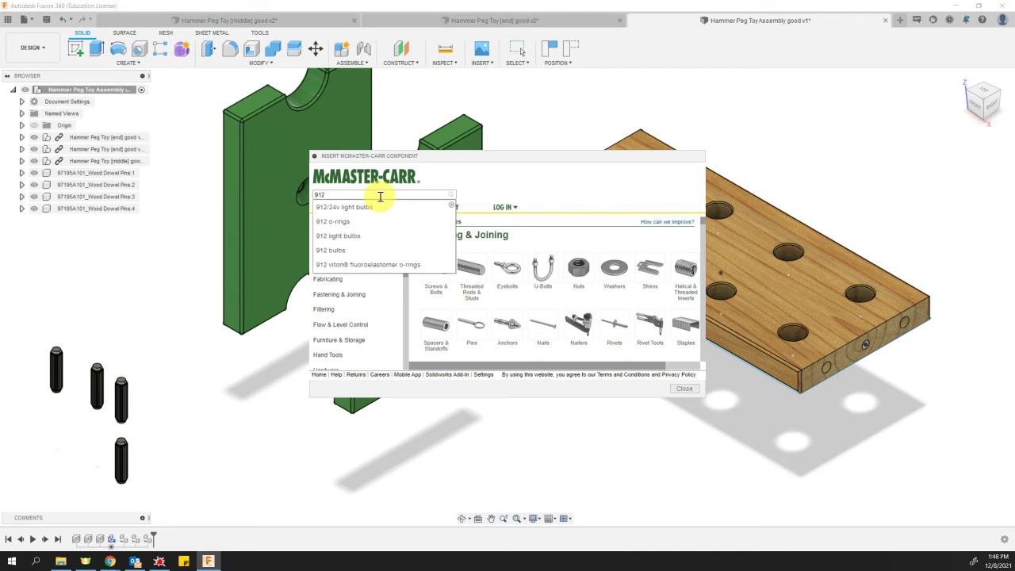
type("53a")
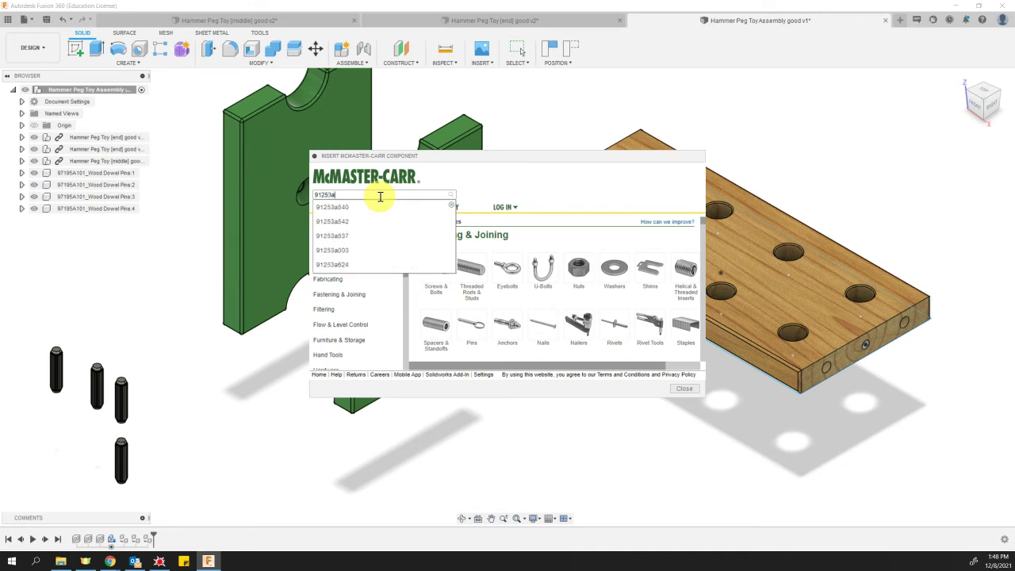
type("548")
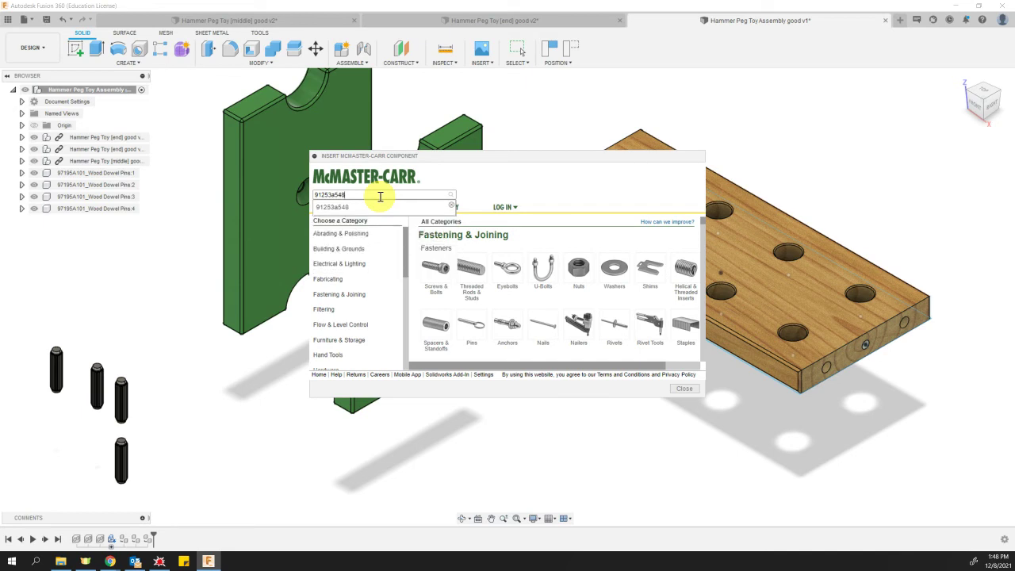
left_click(344, 207)
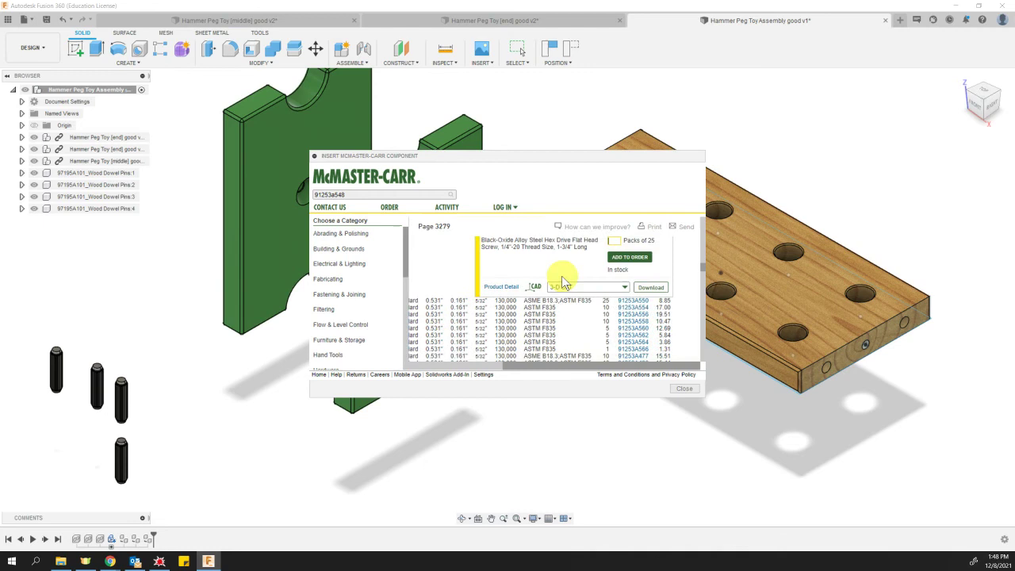
scroll(442, 298, "up", 1)
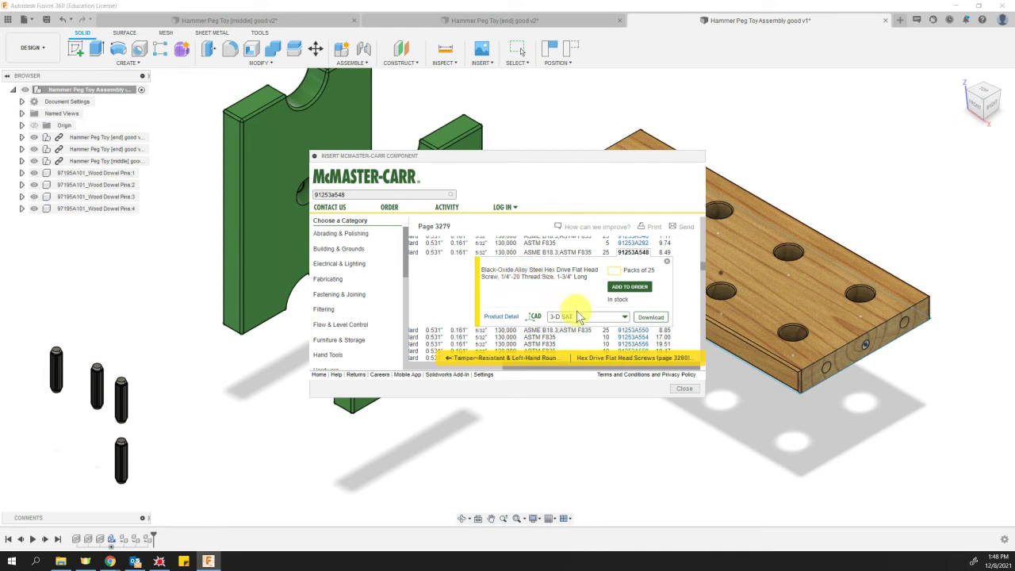
left_click(659, 320)
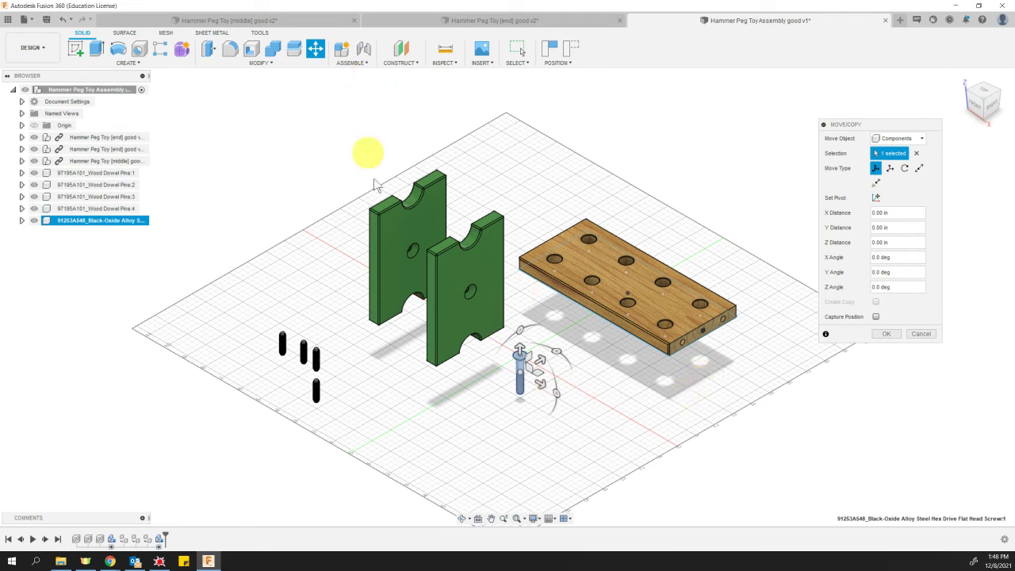
Accept the inserted screw, then copy it -1.543 in along X beside the original.
left_click(882, 334)
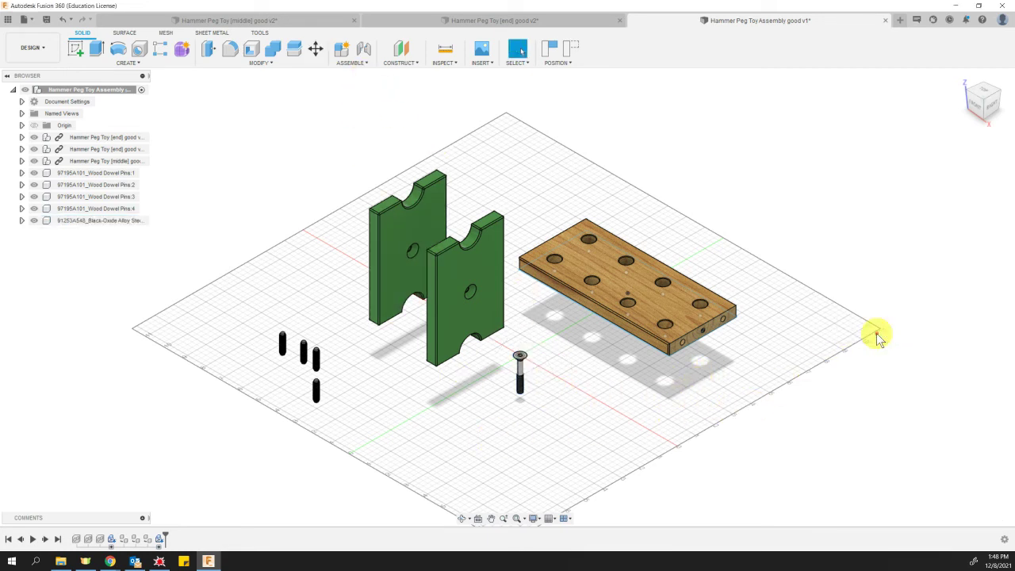
left_click(315, 49)
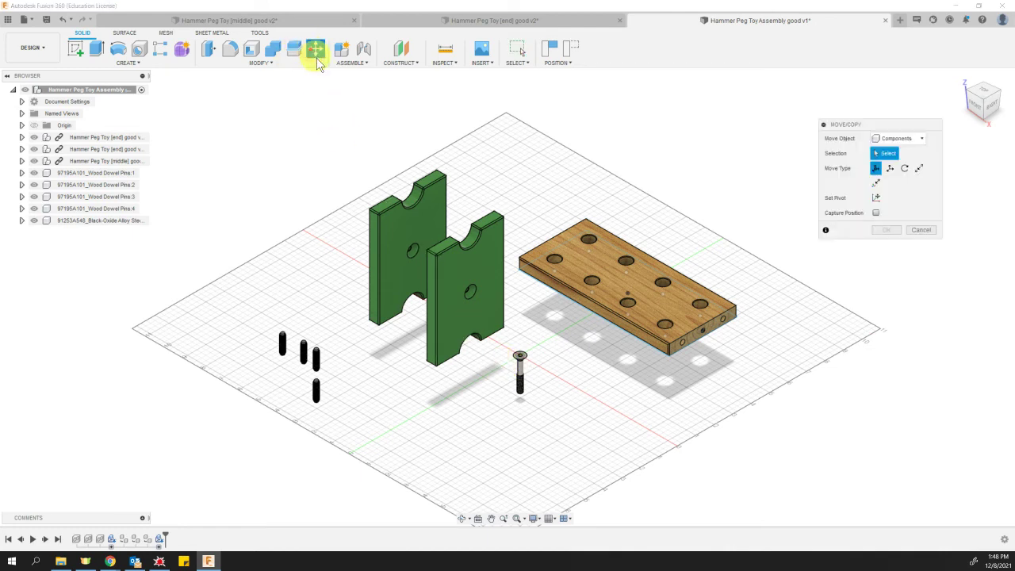
left_click(519, 374)
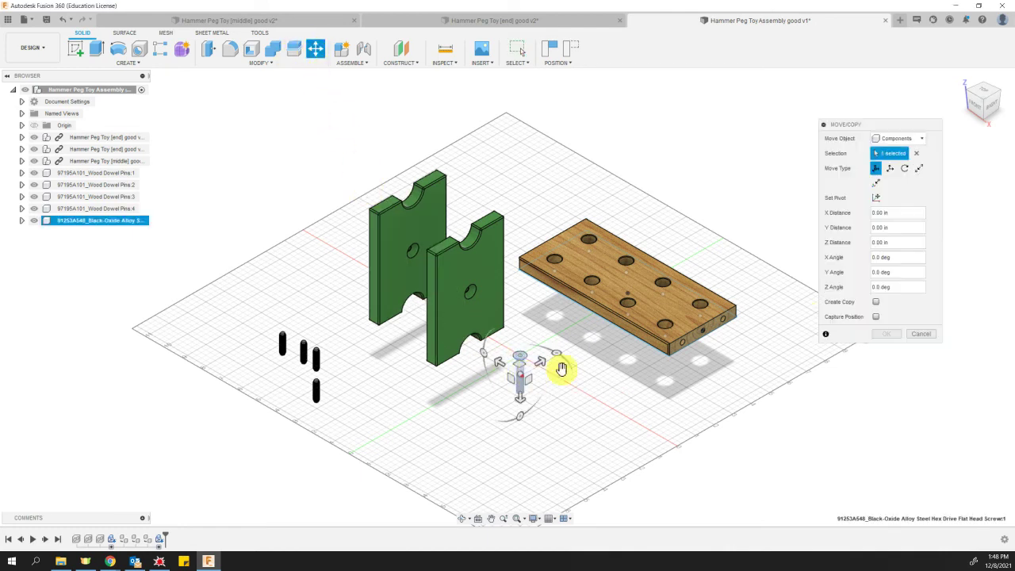
left_click(876, 302)
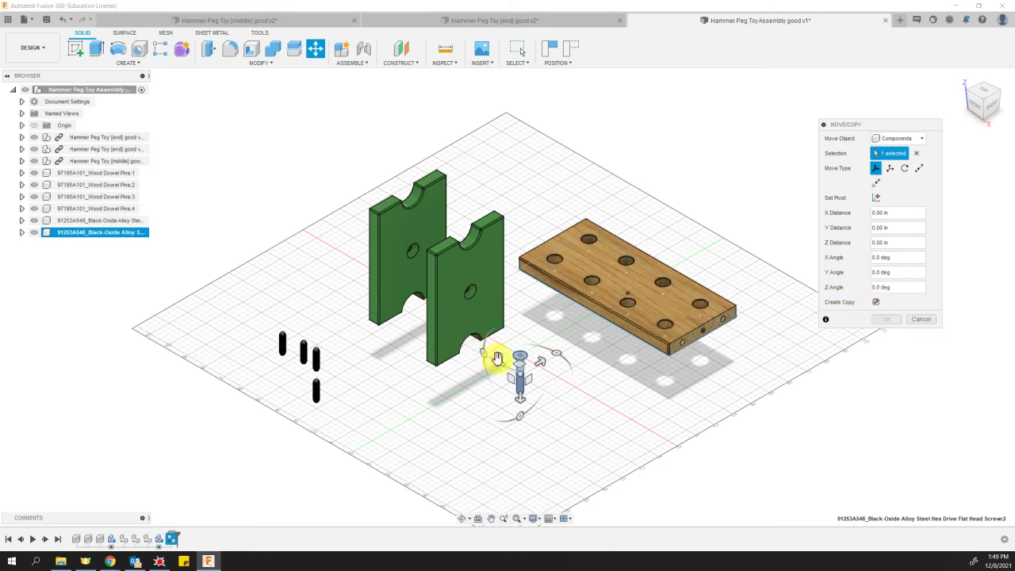
left_click_drag(497, 358, 528, 388)
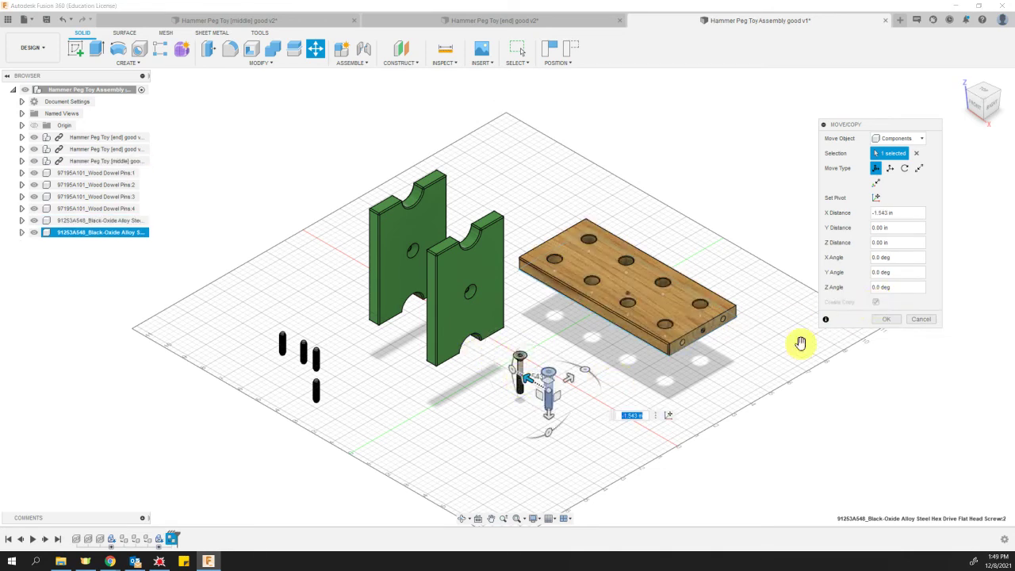
left_click(889, 319)
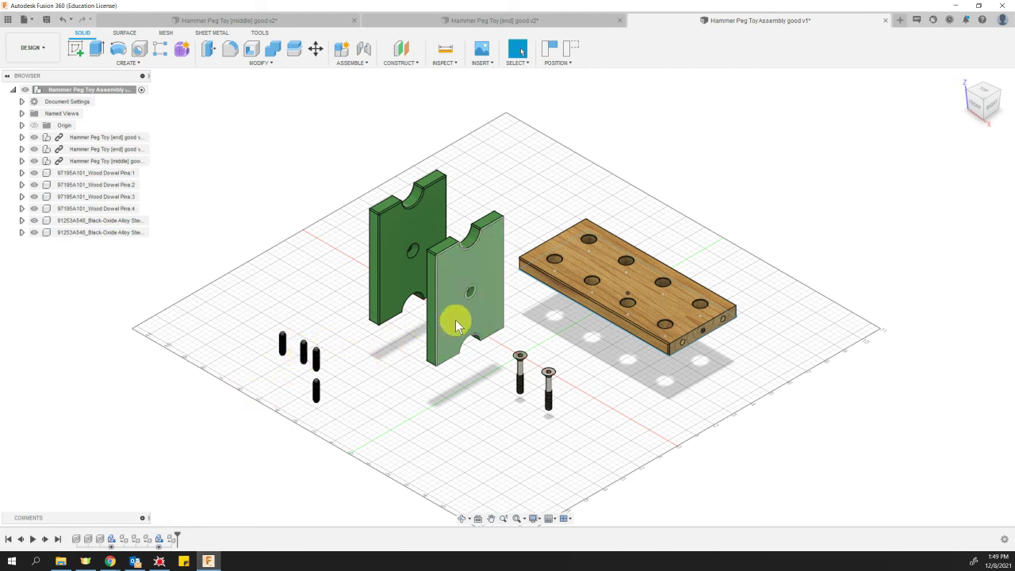
Drag the rear end piece left and the front one slightly right, then fine-tune the rear piece.
left_click_drag(396, 287, 294, 283)
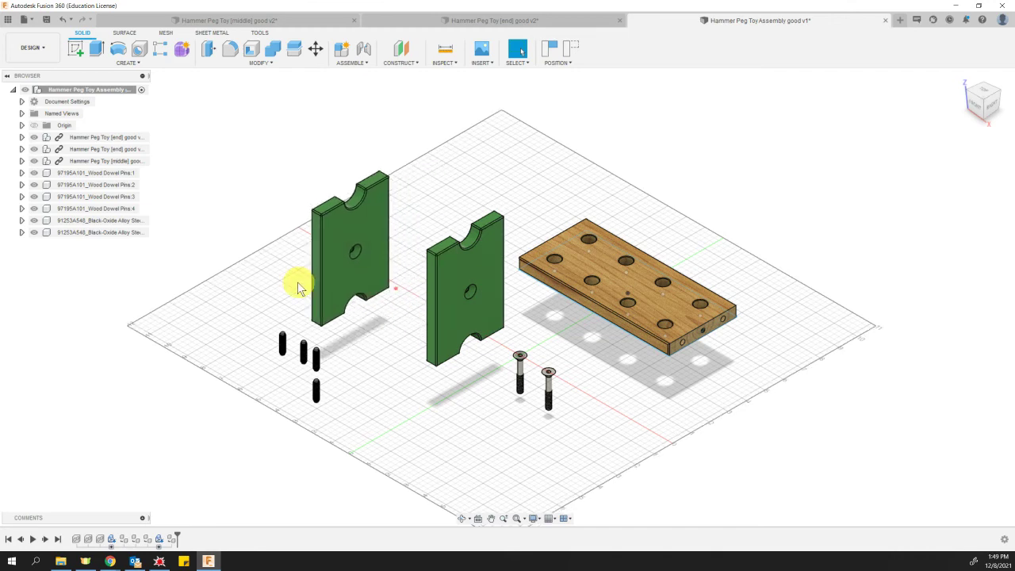
left_click_drag(448, 333, 460, 343)
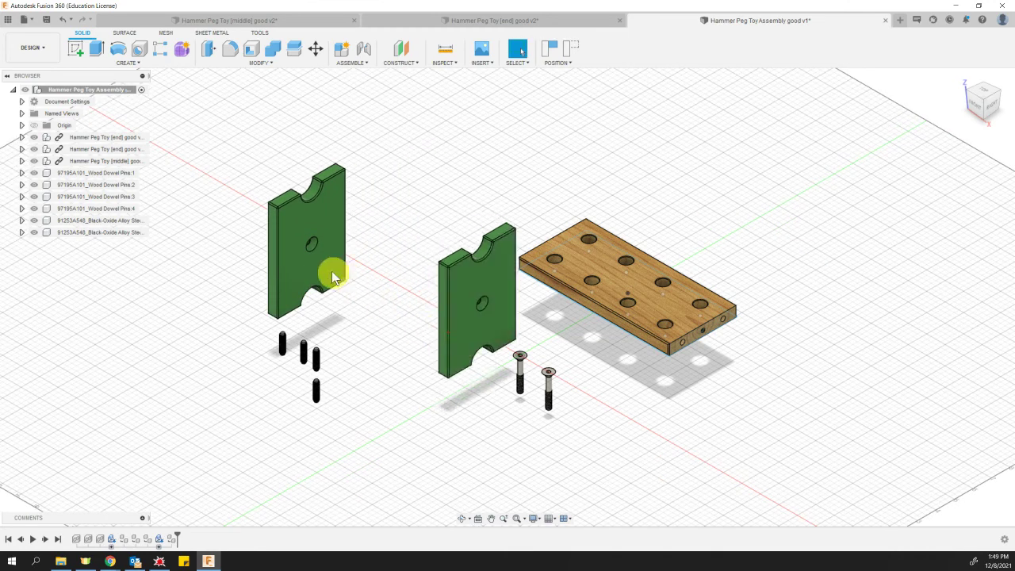
left_click(293, 262)
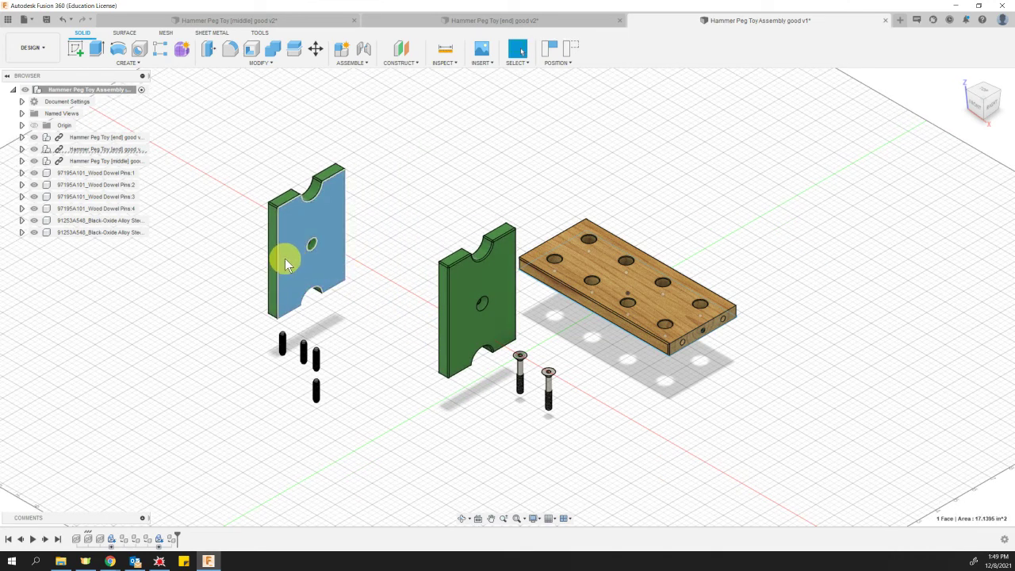
left_click_drag(285, 258, 291, 242)
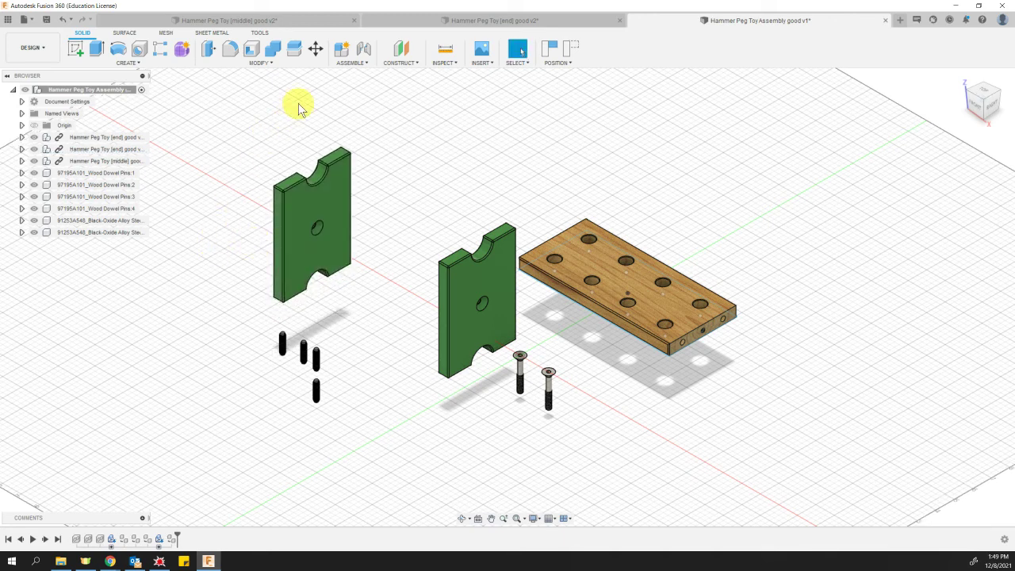
Rotate the rear green end piece to a Y angle of -180 deg with Move/Copy.
left_click(316, 50)
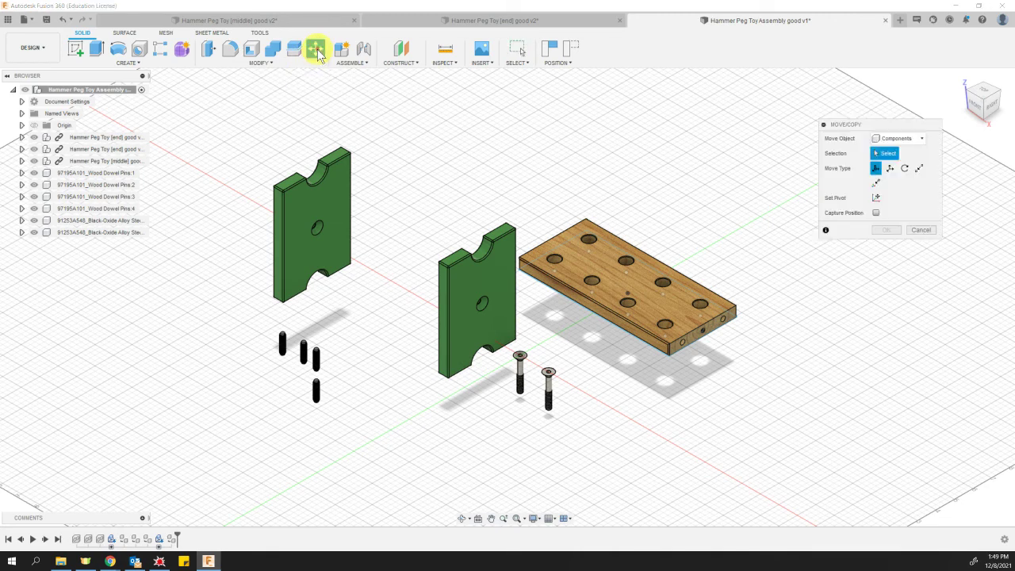
left_click(314, 206)
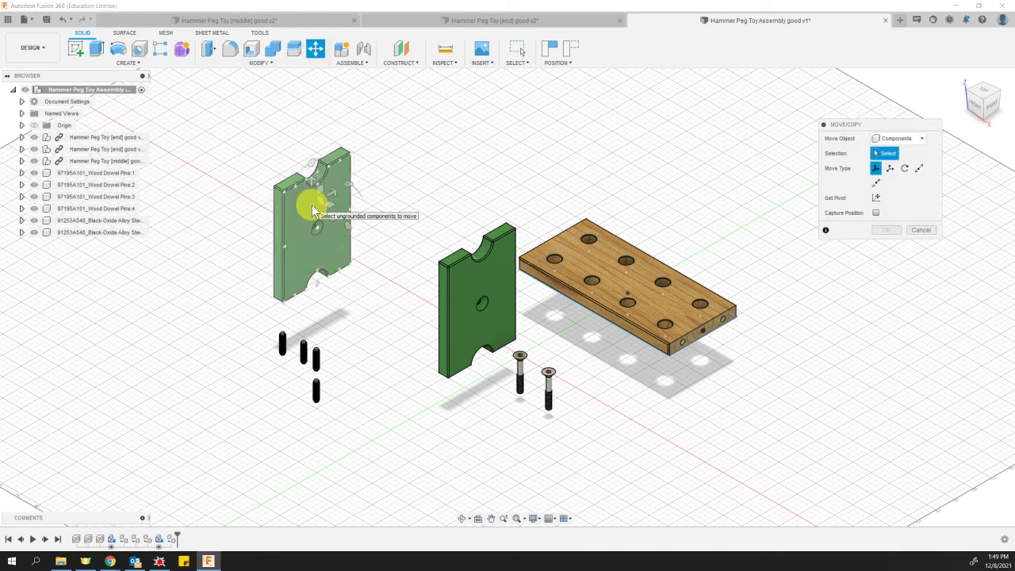
scroll(314, 232, "up", 2)
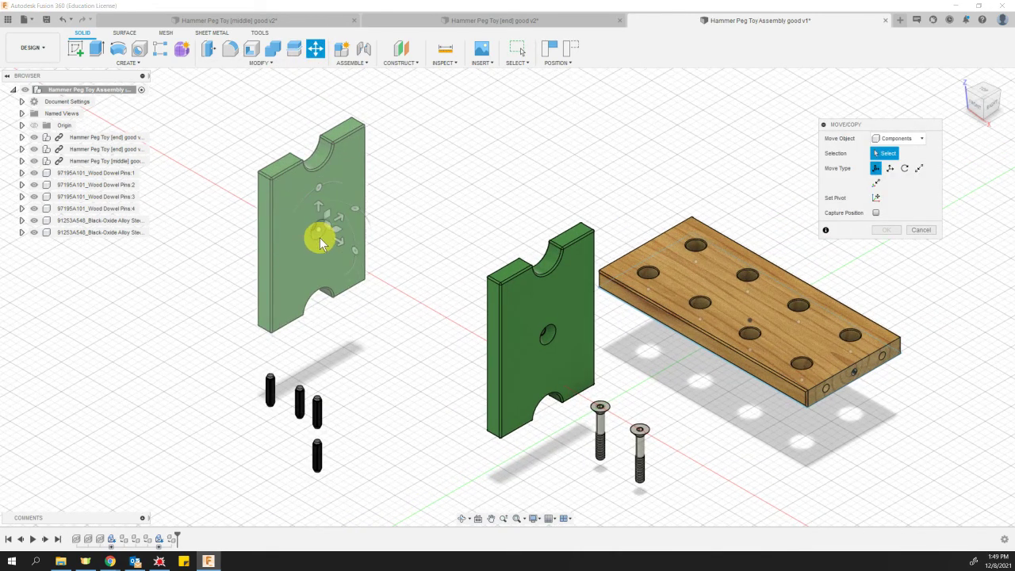
left_click(319, 228)
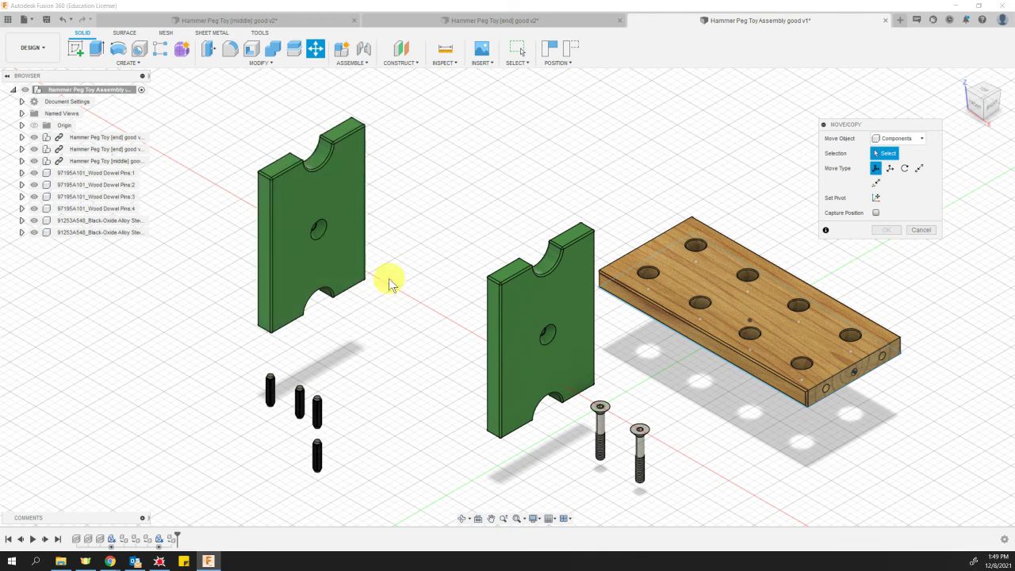
left_click(552, 339)
left_click(338, 216)
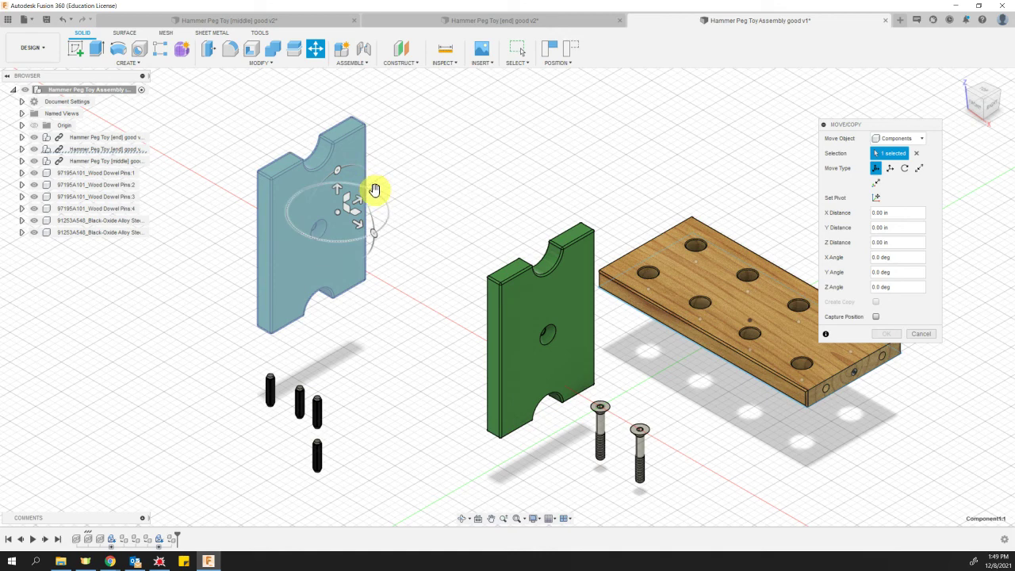
left_click_drag(376, 198, 294, 234)
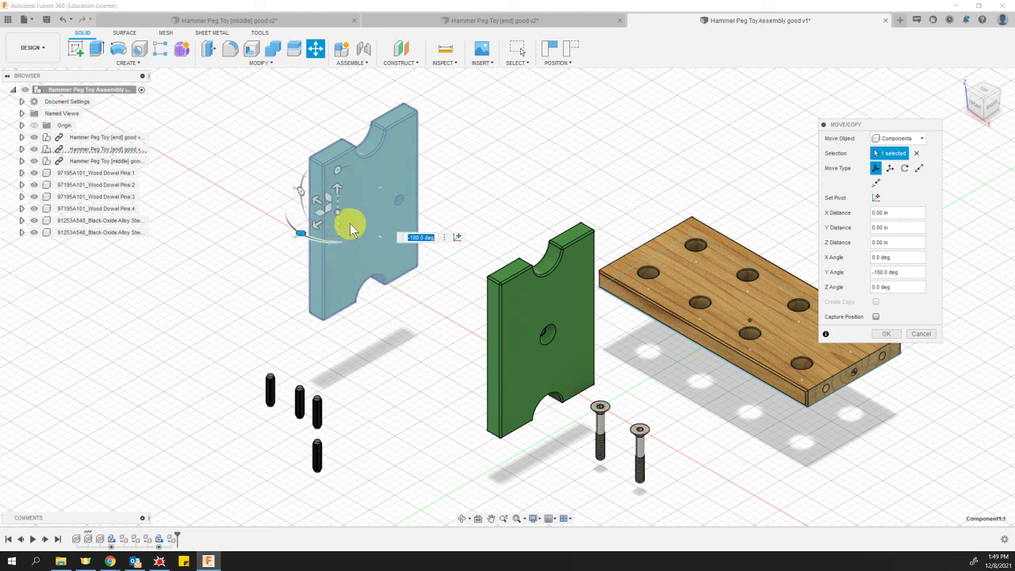
left_click(885, 334)
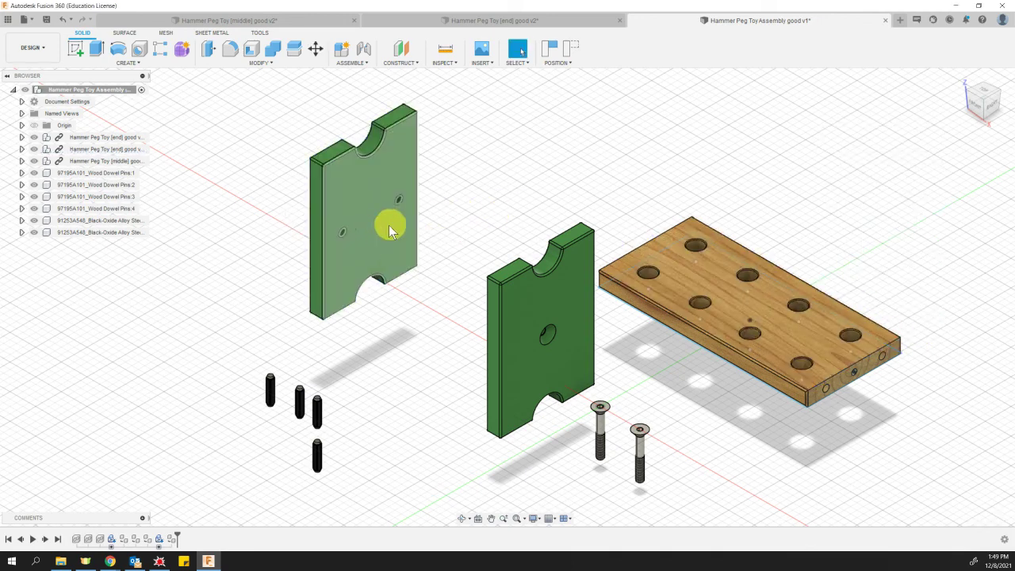
Shift the rotated end piece up-left, then slide the other end piece flush against the board's end.
left_click_drag(370, 237, 308, 215)
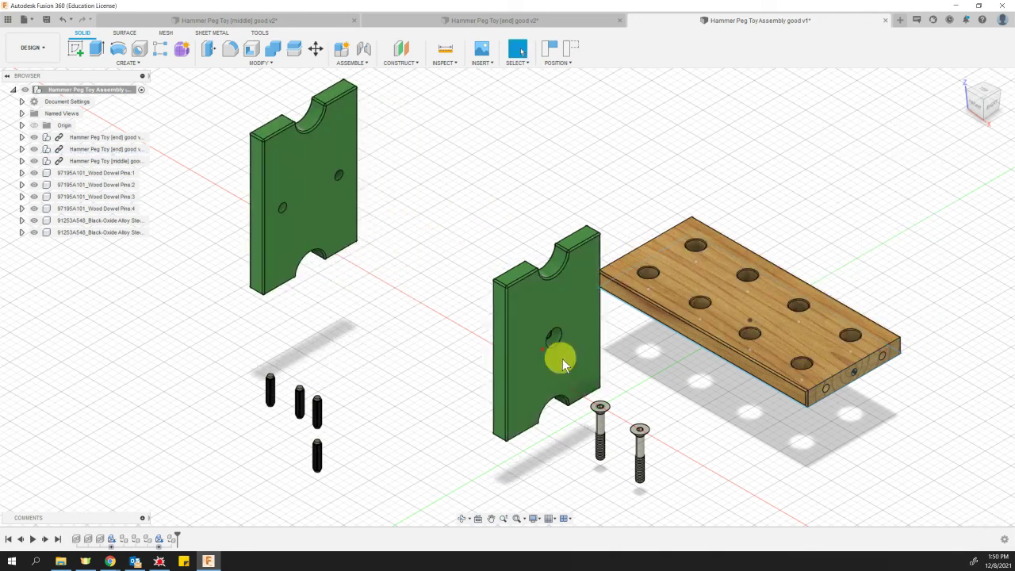
left_click_drag(563, 363, 562, 356)
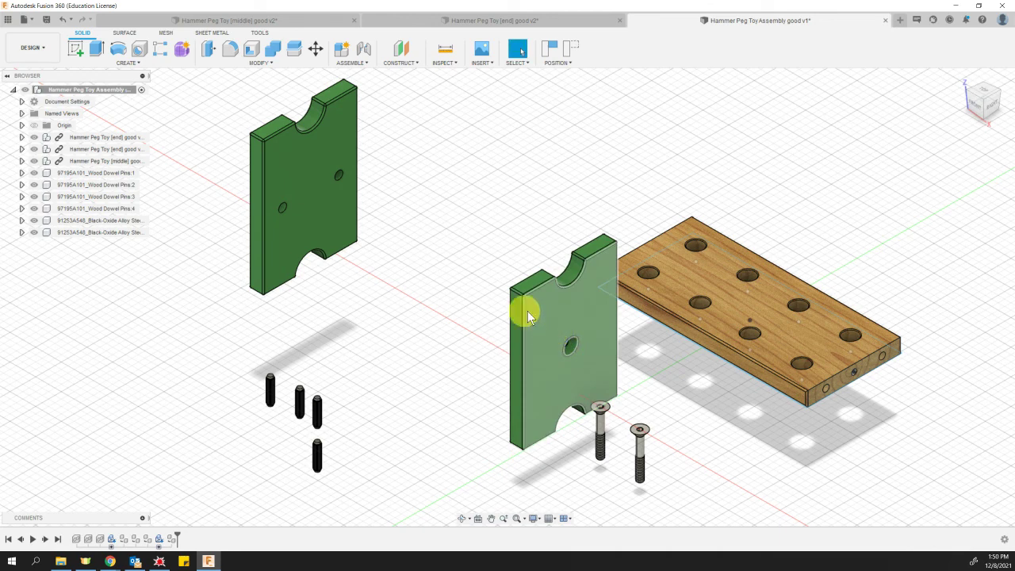